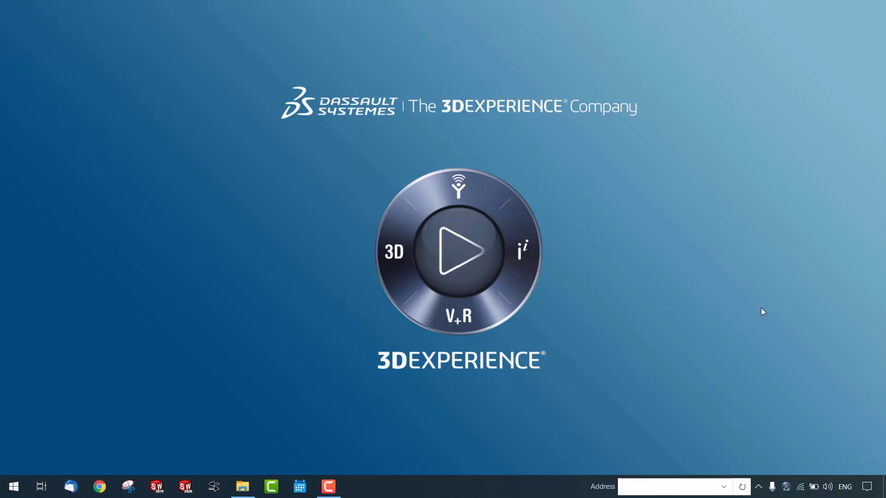
Search the Start menu for 'tree' and launch SOLIDWORKS Treehouse 2020
{"action": "key", "text": "super"}
{"action": "type", "text": "tree"}
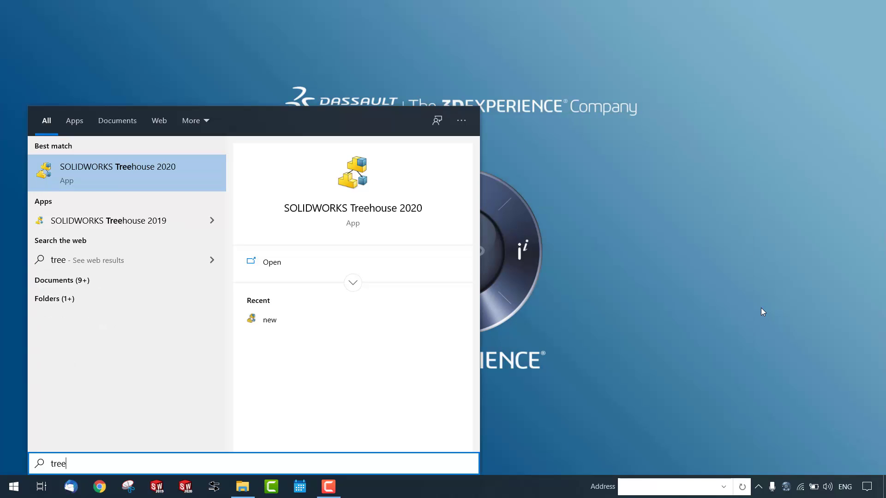
{"action": "key", "text": "Return"}
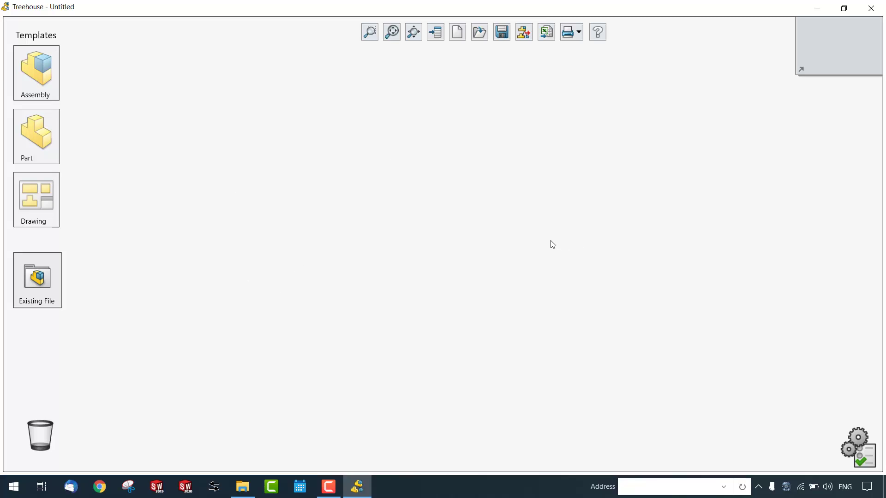
Drag Assembly Patterns.SLDASM from File Explorer into Treehouse to load its component tree
{"action": "left_click", "coordinate": [242, 487]}
{"action": "left_click", "coordinate": [191, 142]}
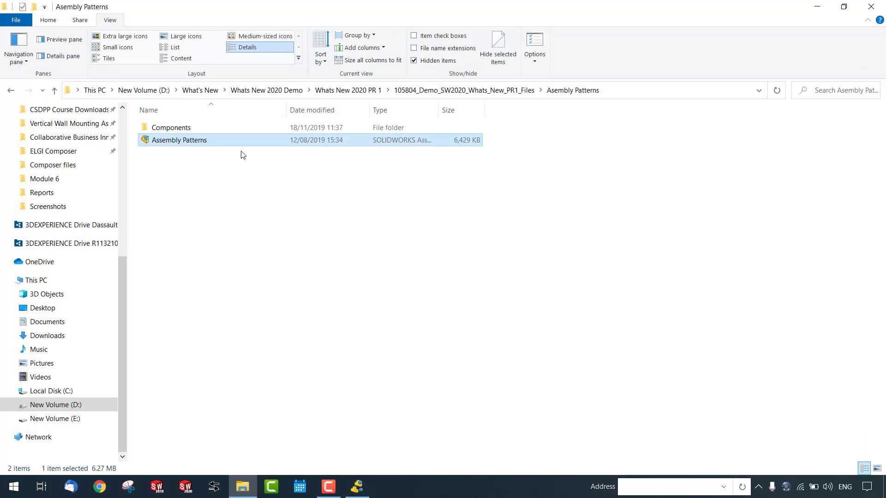
{"action": "left_click_drag", "start_coordinate": [215, 140], "coordinate": [378, 176]}
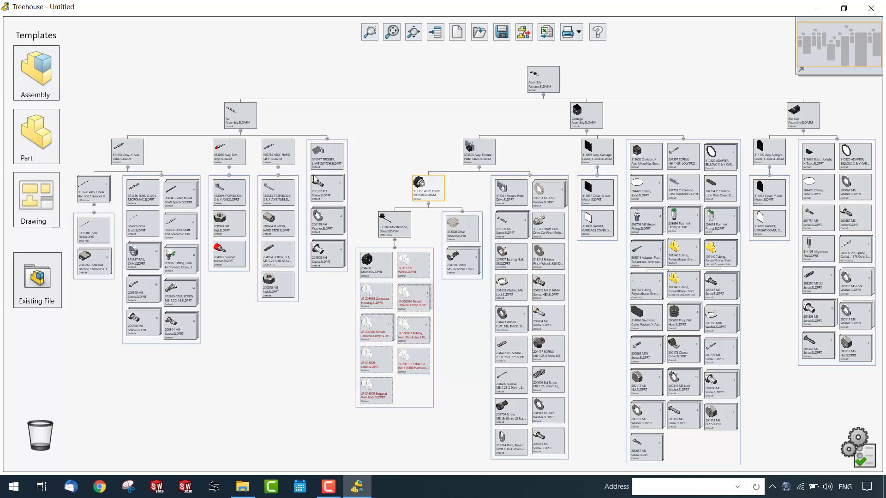
Zoom into the Rail Assembly branch, review 314049 STOP BLOCK's custom properties, then fit the tree
{"action": "left_click", "coordinate": [370, 33]}
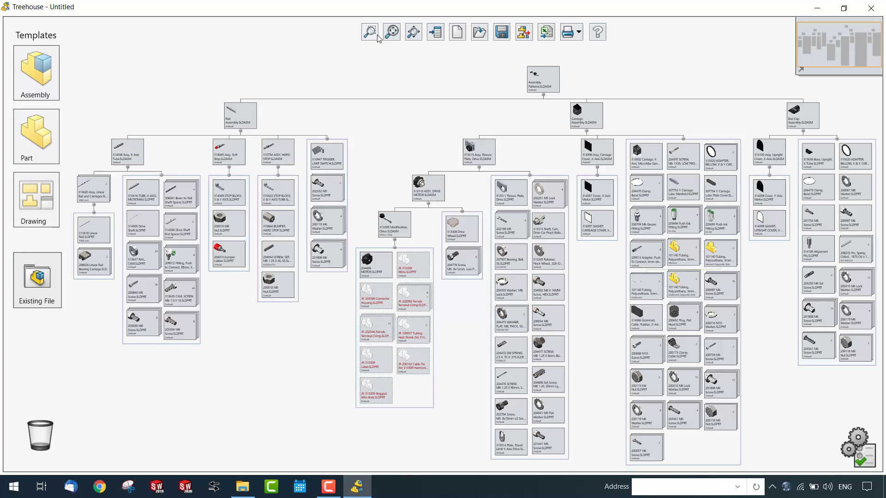
{"action": "left_click_drag", "start_coordinate": [75, 87], "coordinate": [356, 372]}
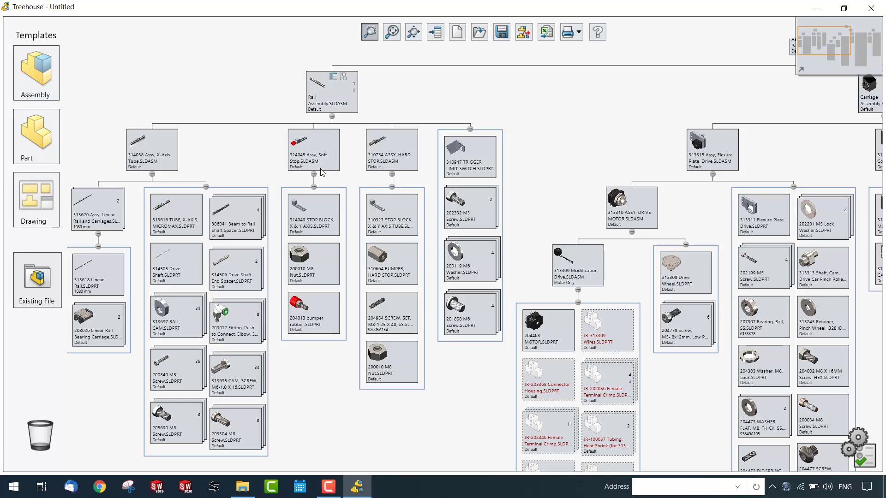
{"action": "left_click", "coordinate": [317, 203]}
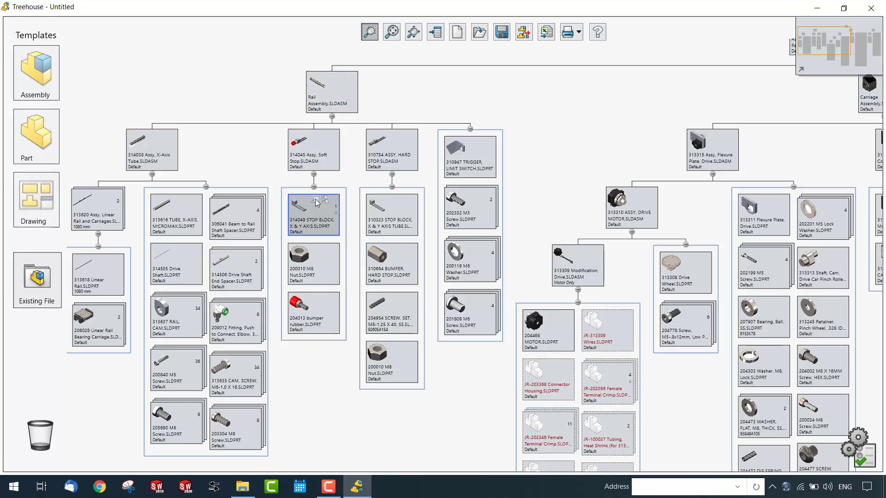
{"action": "left_click", "coordinate": [317, 203]}
{"action": "left_click", "coordinate": [280, 158]}
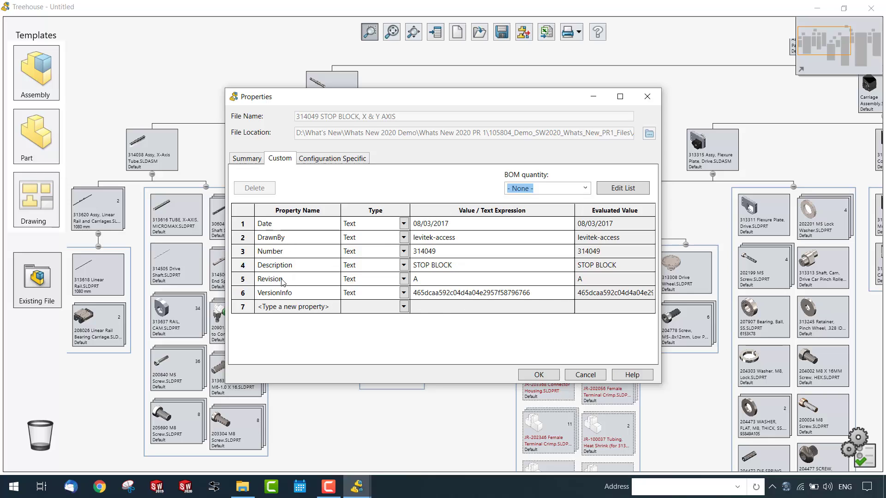
{"action": "left_click", "coordinate": [539, 375]}
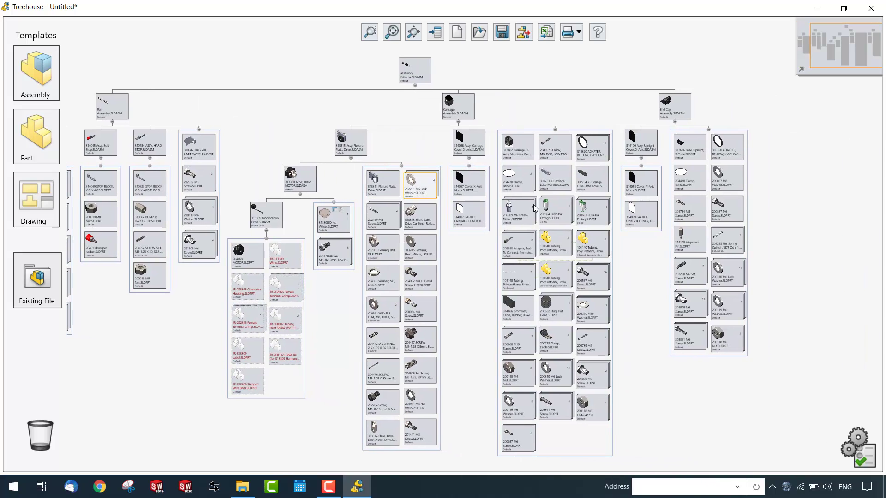
{"action": "left_click_drag", "start_coordinate": [615, 212], "coordinate": [497, 212]}
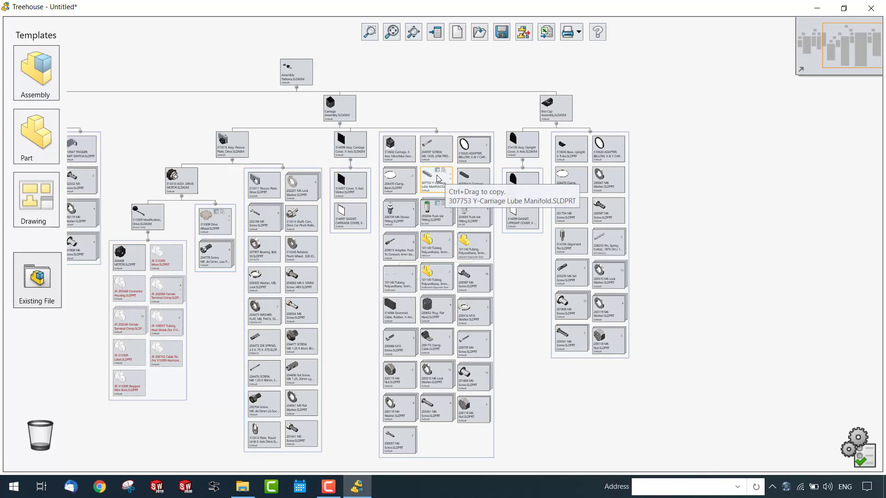
{"action": "left_click", "coordinate": [393, 33]}
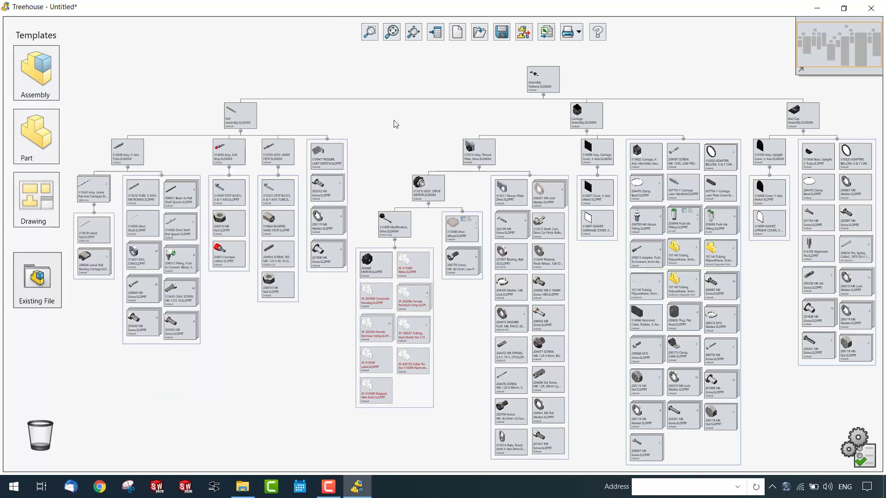
In list view, expand Assembly Patterns, Rail Assembly and 314038 rows, then export the full structure to Excel
{"action": "left_click", "coordinate": [435, 32]}
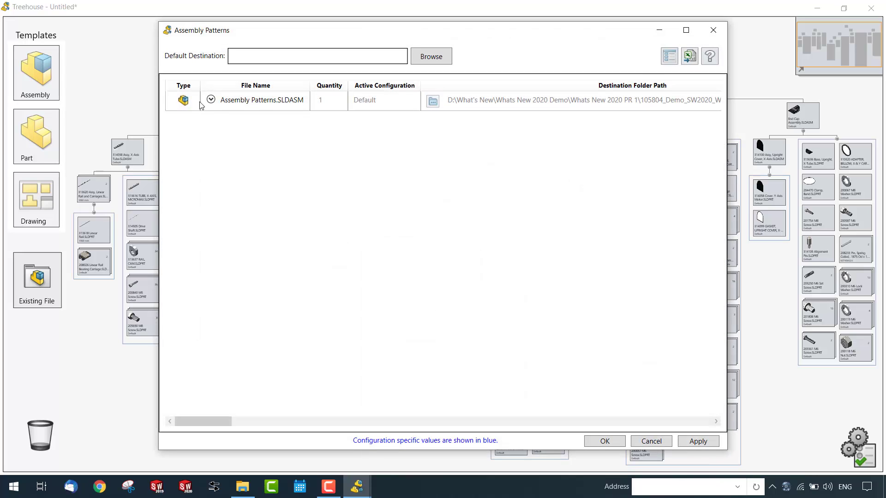
{"action": "left_click", "coordinate": [211, 100]}
{"action": "left_click", "coordinate": [217, 120]}
{"action": "left_click", "coordinate": [223, 140]}
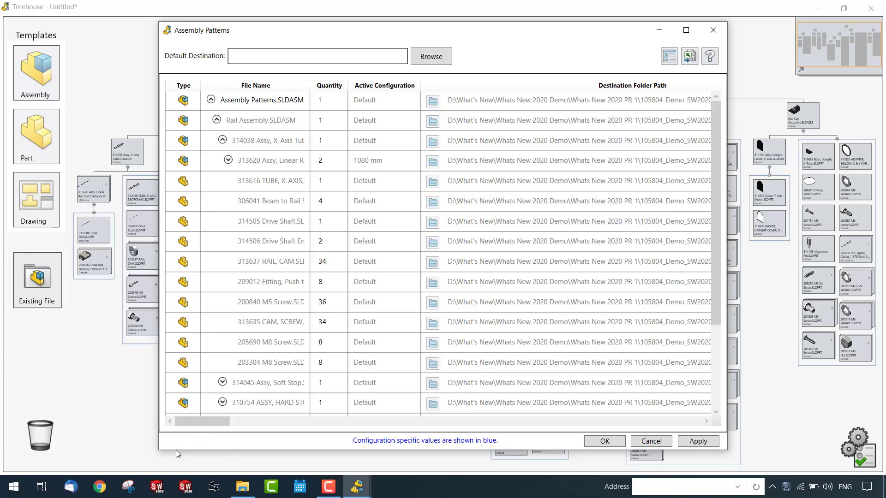
{"action": "mouse_move", "coordinate": [202, 424]}
{"action": "left_mouse_down"}
{"action": "mouse_move", "coordinate": [486, 428]}
{"action": "mouse_move", "coordinate": [203, 424]}
{"action": "left_mouse_up"}
{"action": "left_click", "coordinate": [690, 56]}
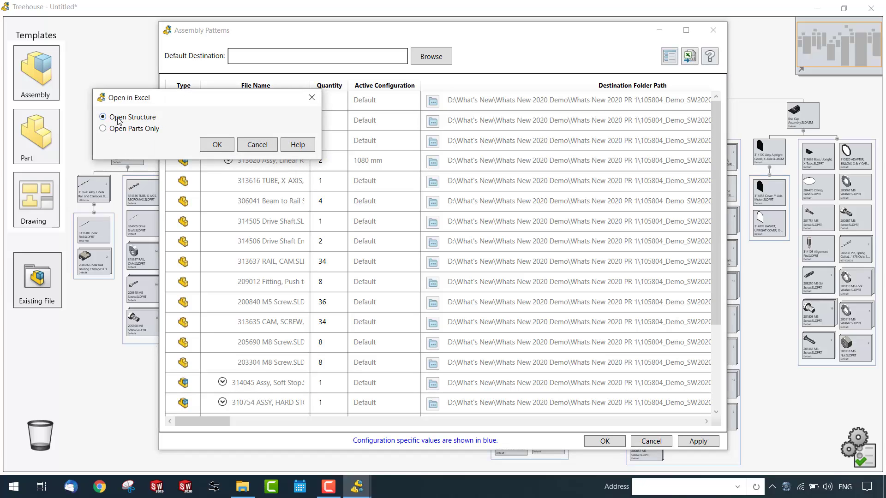
{"action": "left_click", "coordinate": [216, 145]}
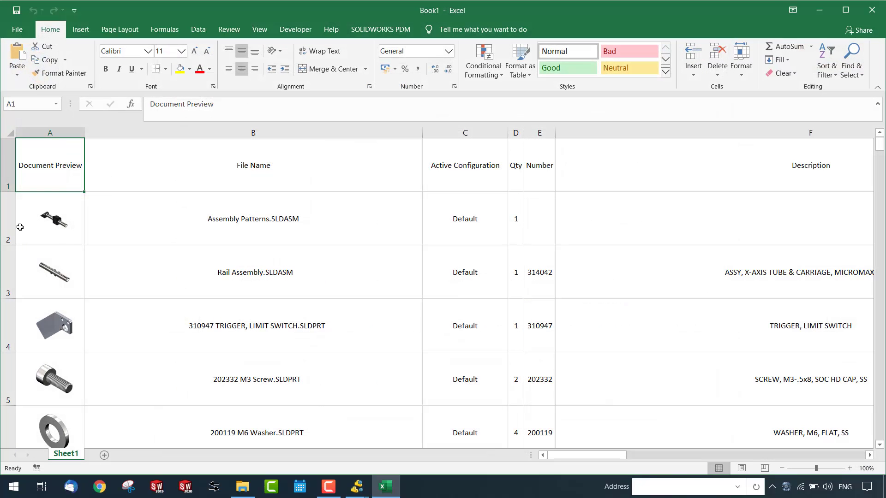
Scroll through the exported Book1 sheet, reviewing the BOM down to the 314099 GASKET row
{"action": "scroll", "coordinate": [237, 242], "scroll_direction": "down", "scroll_amount": 2}
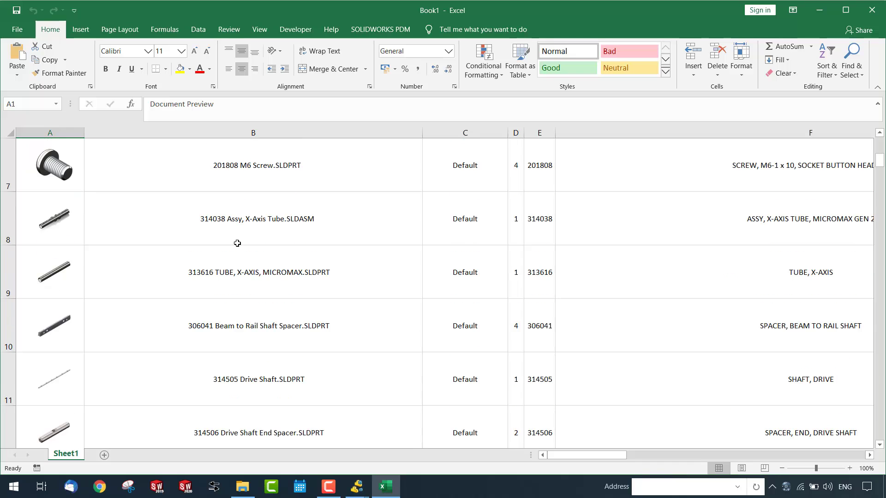
{"action": "scroll", "coordinate": [493, 287], "scroll_direction": "up", "scroll_amount": 2}
{"action": "left_click_drag", "start_coordinate": [604, 455], "coordinate": [538, 445]}
{"action": "scroll", "coordinate": [252, 261], "scroll_direction": "down", "scroll_amount": 10}
{"action": "scroll", "coordinate": [251, 261], "scroll_direction": "down", "scroll_amount": 16}
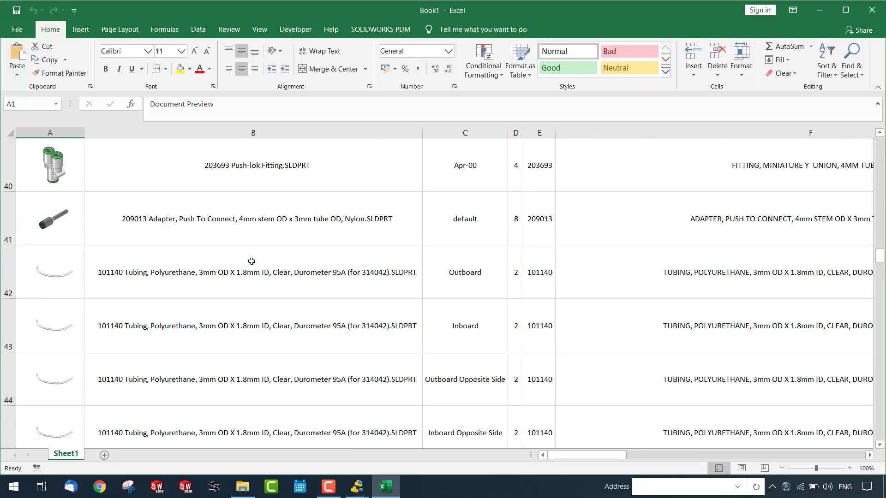
{"action": "scroll", "coordinate": [251, 261], "scroll_direction": "down", "scroll_amount": 9}
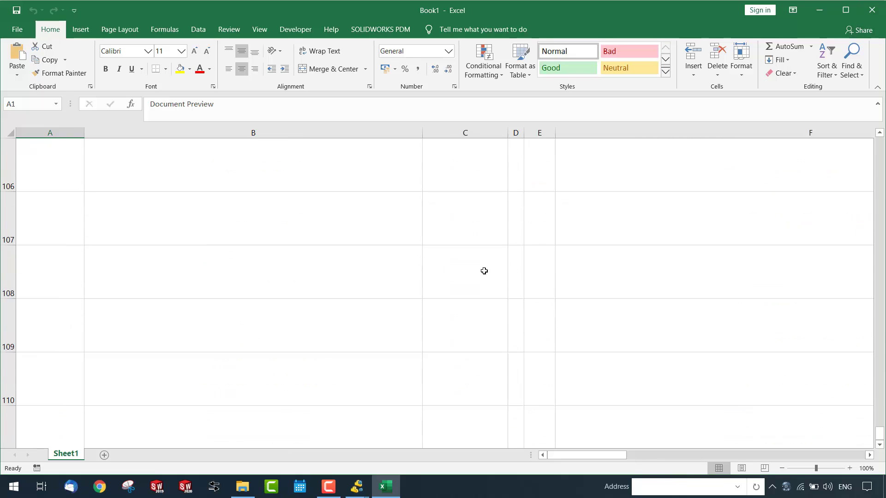
{"action": "scroll", "coordinate": [484, 271], "scroll_direction": "up", "scroll_amount": 9}
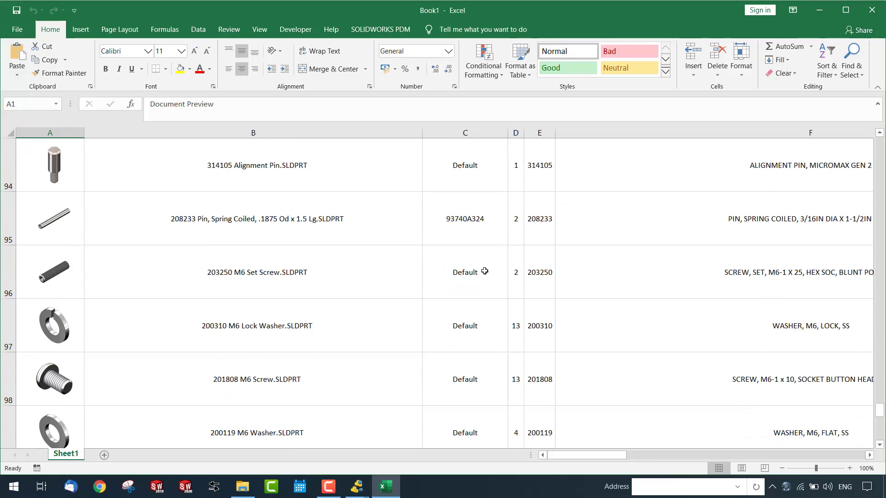
Close Excel and the list view, then print the tree via PDFCreator to SOLIDWORKS TreeHouse Print.pdf
{"action": "left_click", "coordinate": [872, 11]}
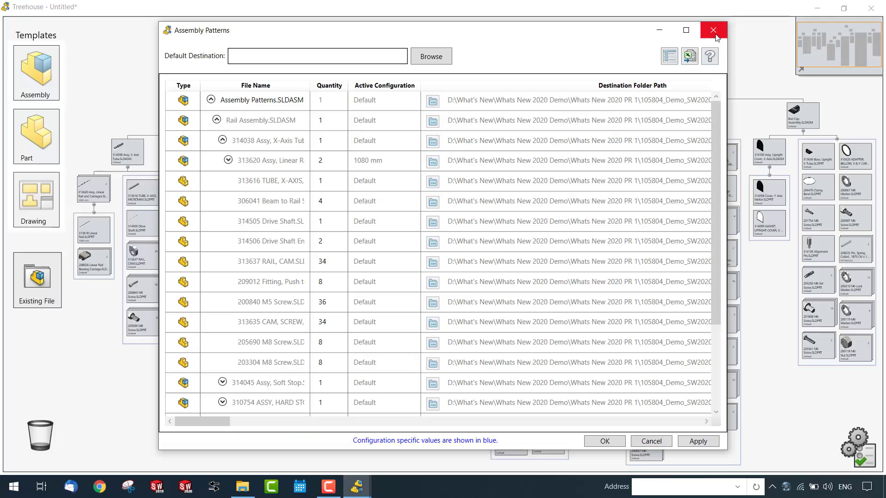
{"action": "left_click", "coordinate": [714, 31]}
{"action": "left_click", "coordinate": [575, 36]}
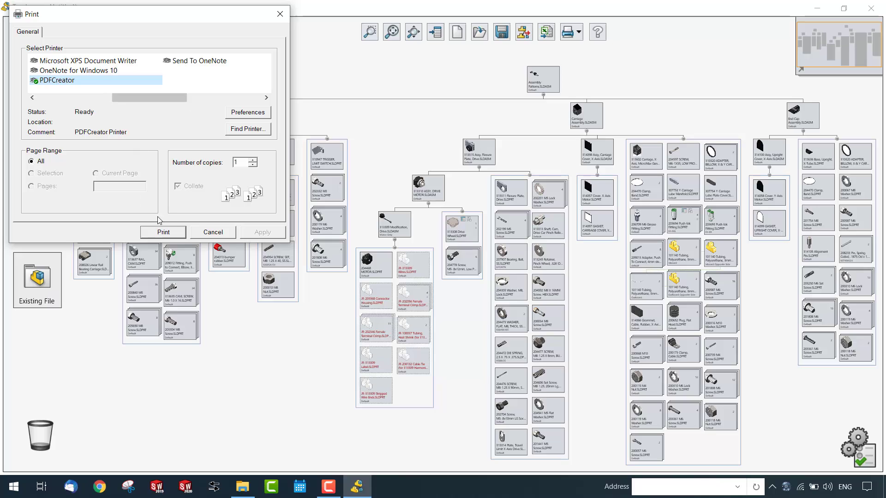
{"action": "left_click", "coordinate": [162, 232]}
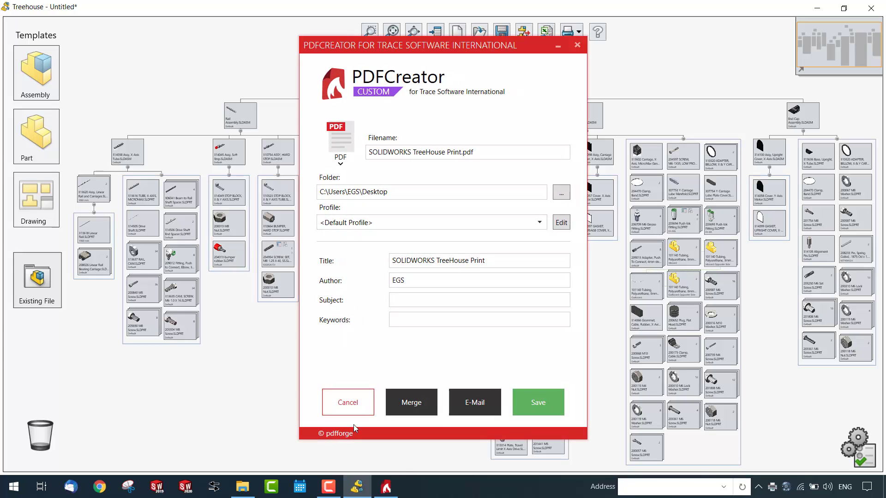
{"action": "left_click", "coordinate": [544, 408]}
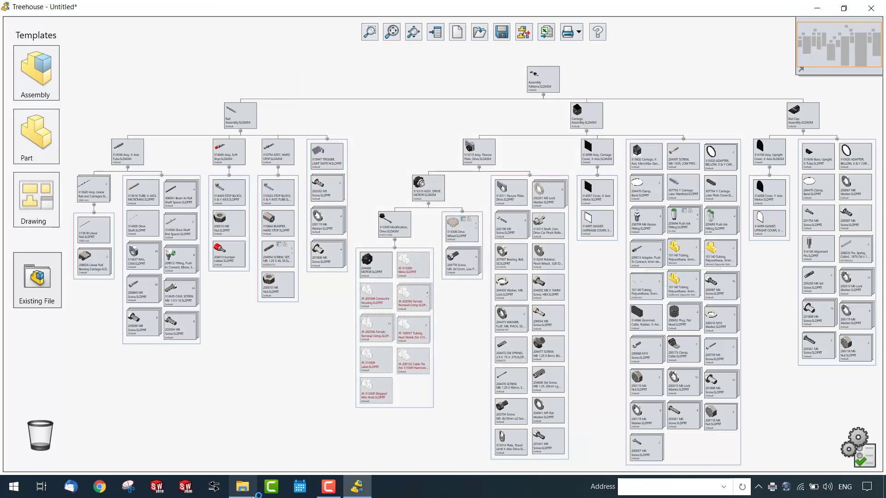
View the printed PDF in Acrobat, close it, and start a new tree without saving
{"action": "left_click", "coordinate": [383, 488]}
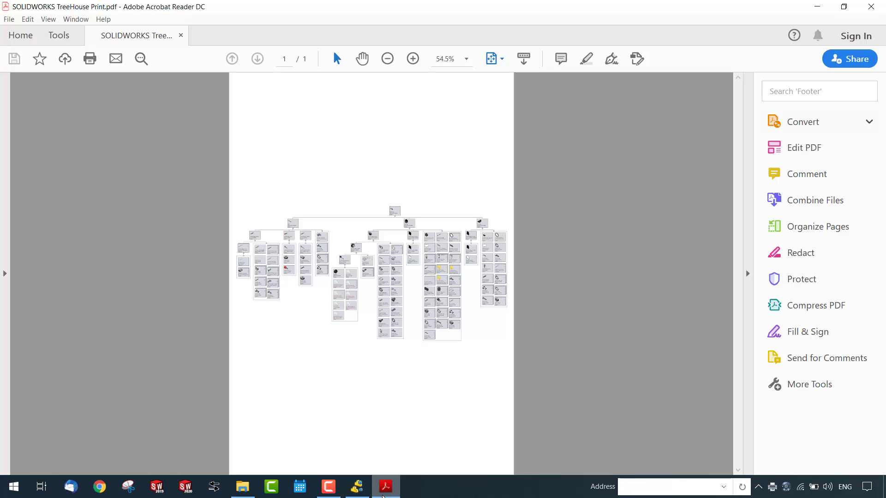
{"action": "scroll", "coordinate": [259, 252], "scroll_direction": "up", "scroll_amount": 5, "text": "ctrl"}
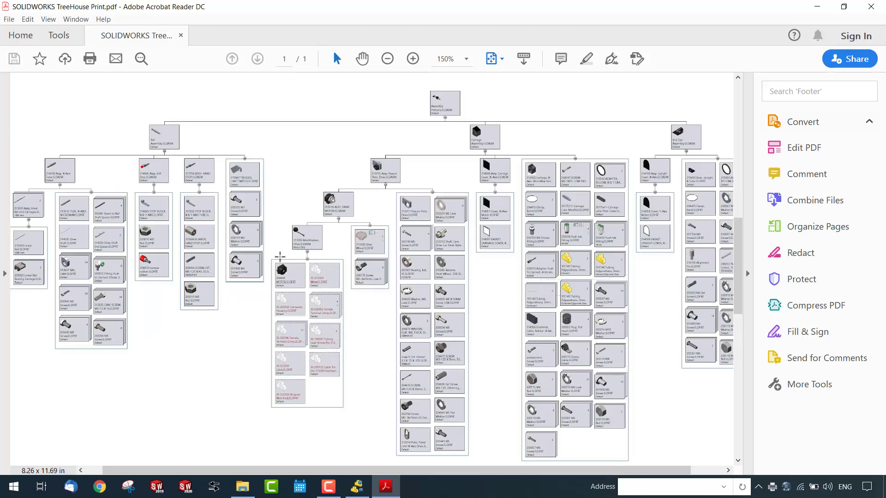
{"action": "key", "text": "alt+F4"}
{"action": "left_click", "coordinate": [457, 32]}
{"action": "left_click", "coordinate": [464, 287]}
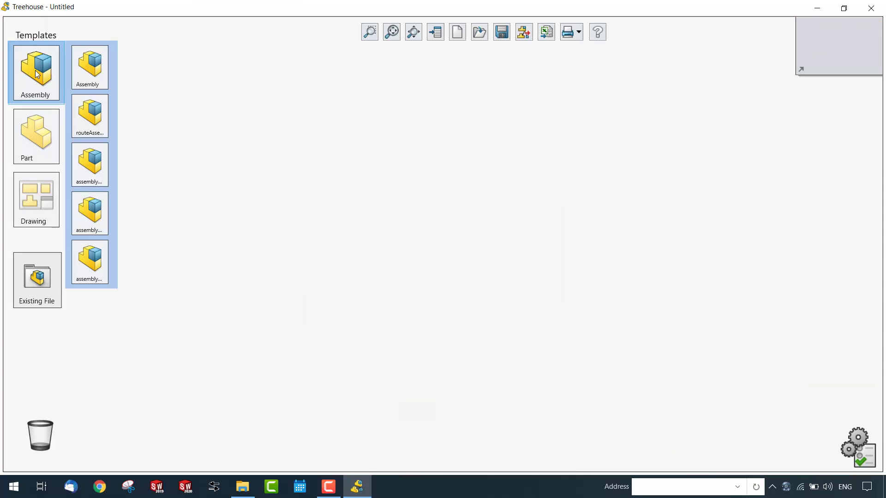
Place a new assembly node on the empty canvas and name it Main Assembly
{"action": "left_click_drag", "start_coordinate": [37, 74], "coordinate": [458, 139]}
{"action": "left_click", "coordinate": [457, 135]}
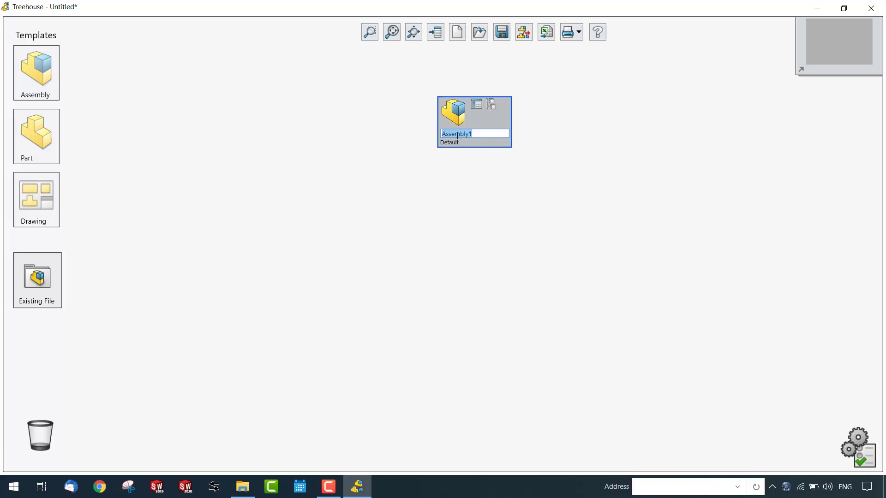
{"action": "type", "text": "Main"}
{"action": "key", "text": "Return"}
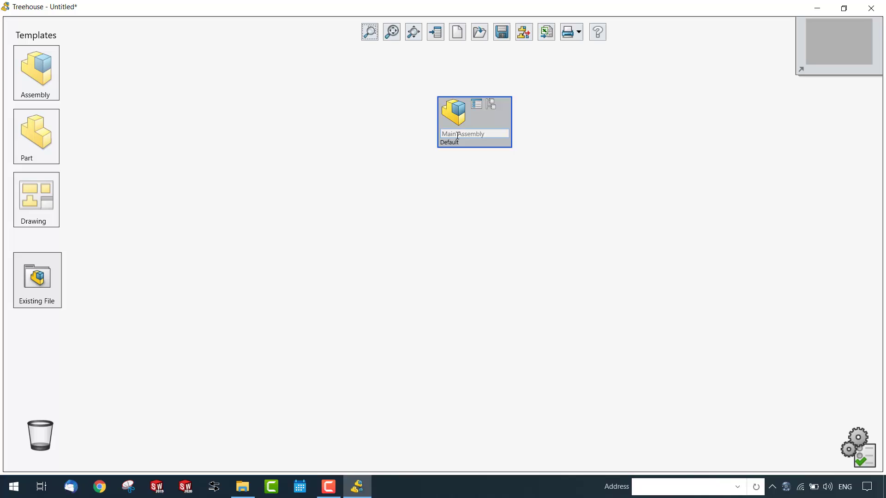
Add custom properties Description and PartNo 23548 to Main Assembly
{"action": "left_click", "coordinate": [483, 101]}
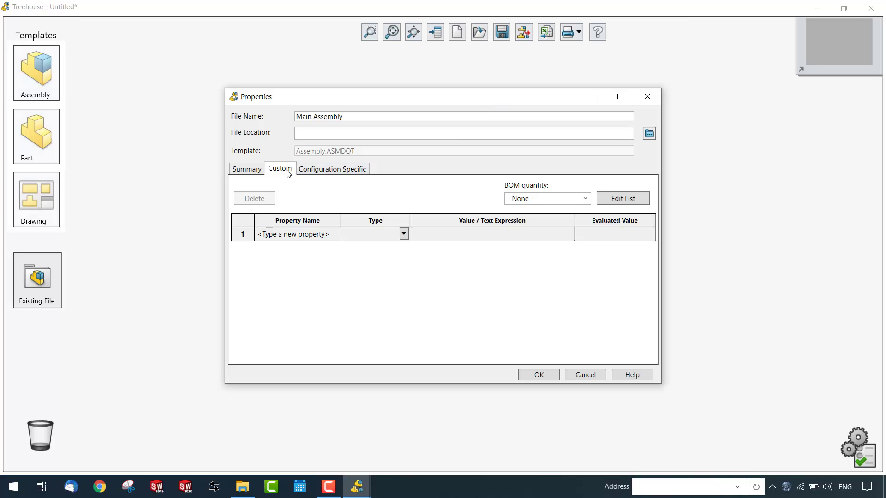
{"action": "left_click", "coordinate": [297, 234]}
{"action": "scroll", "coordinate": [299, 248], "scroll_direction": "up", "scroll_amount": 2}
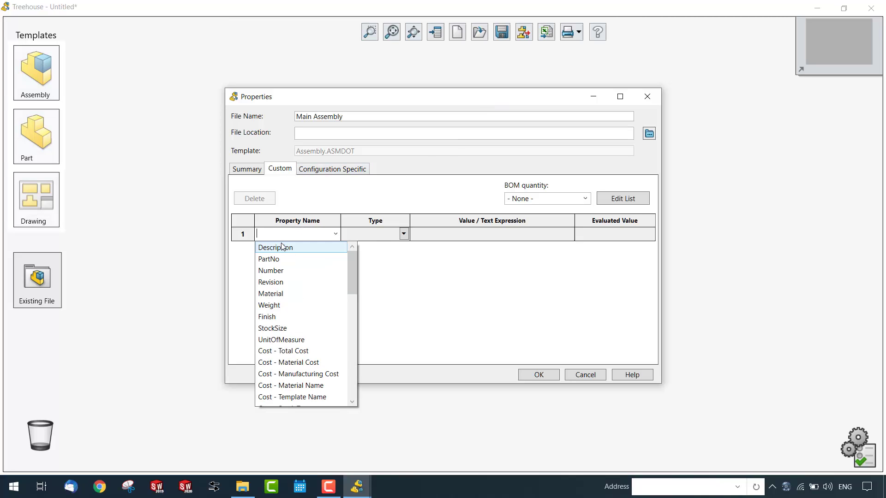
{"action": "left_click", "coordinate": [285, 247]}
{"action": "left_click", "coordinate": [436, 233]}
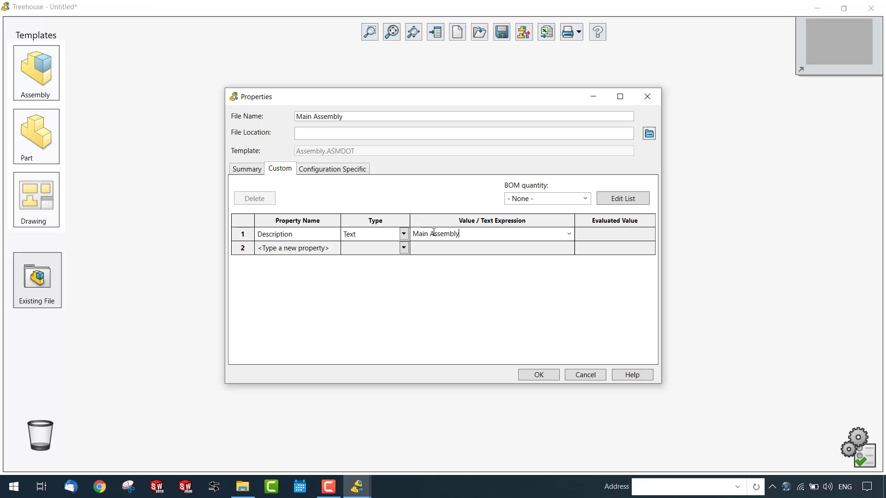
{"action": "left_click", "coordinate": [318, 250]}
{"action": "left_click", "coordinate": [335, 248]}
{"action": "scroll", "coordinate": [297, 273], "scroll_direction": "up", "scroll_amount": 2}
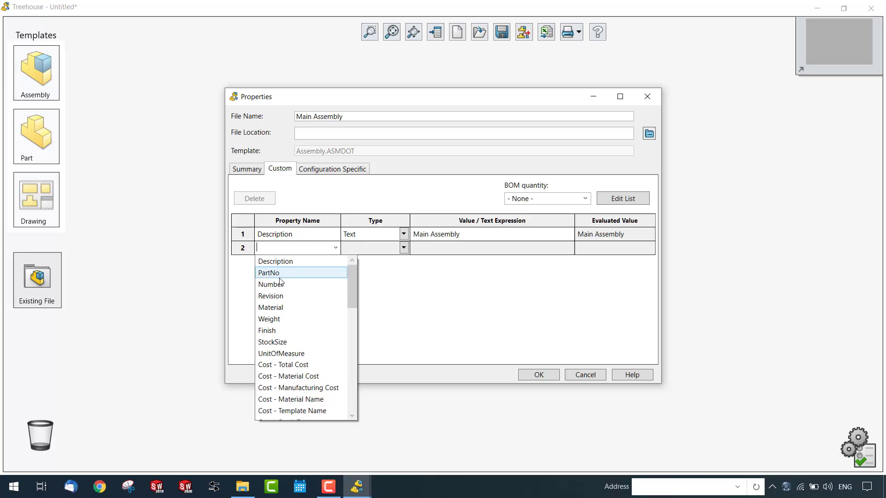
{"action": "left_click", "coordinate": [281, 279]}
{"action": "left_click", "coordinate": [431, 249]}
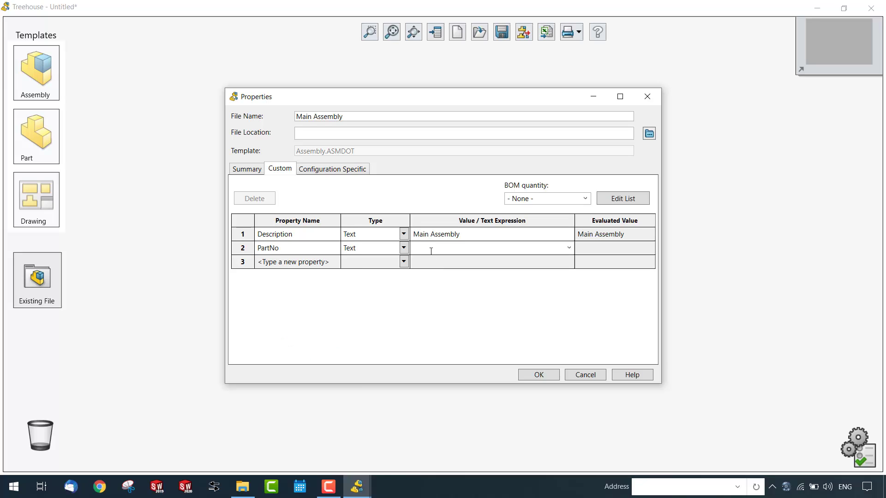
Add Weight linked to SW-Mass and Cost - Total Cost linked to the assembly's total cost
{"action": "left_click", "coordinate": [288, 266]}
{"action": "left_click", "coordinate": [335, 261]}
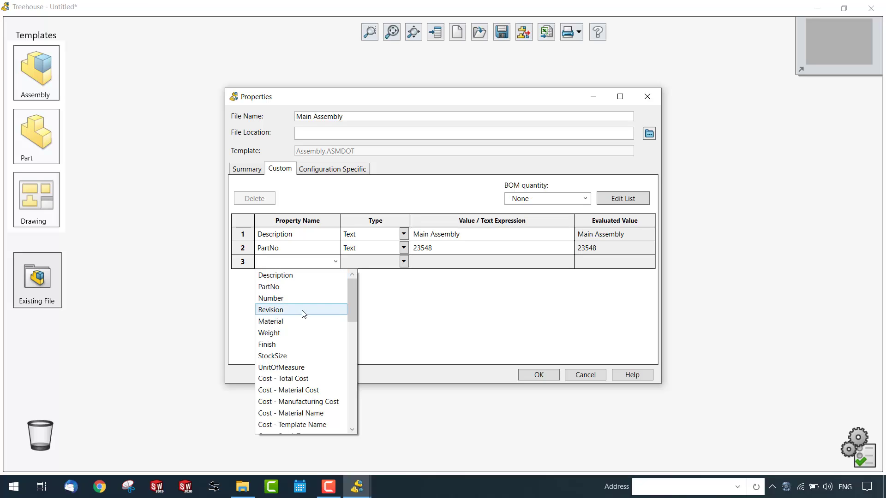
{"action": "left_click", "coordinate": [275, 334]}
{"action": "left_click", "coordinate": [567, 263]}
{"action": "left_click", "coordinate": [569, 261]}
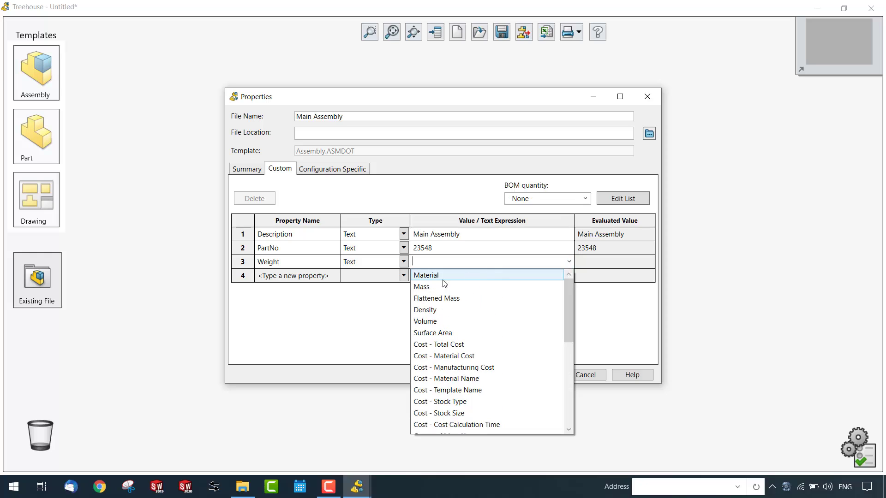
{"action": "left_click", "coordinate": [425, 287]}
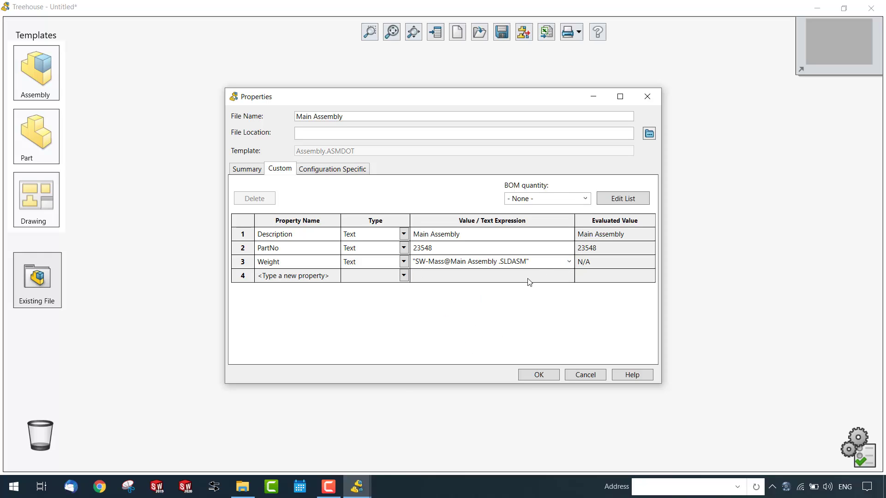
{"action": "left_click", "coordinate": [311, 277]}
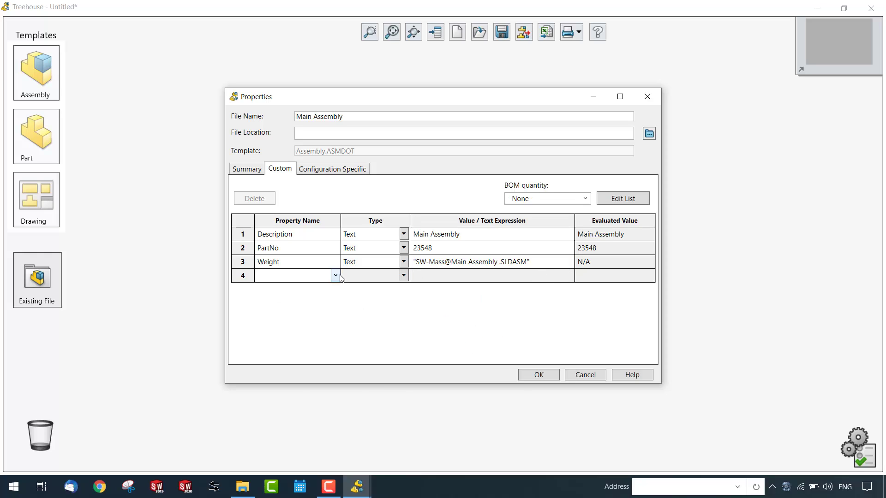
{"action": "left_click", "coordinate": [339, 276]}
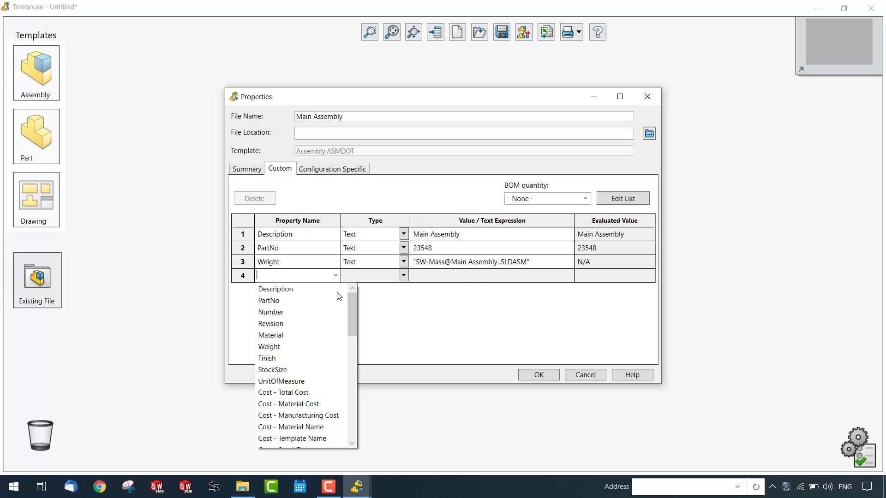
{"action": "left_click", "coordinate": [301, 393]}
{"action": "left_click", "coordinate": [469, 361]}
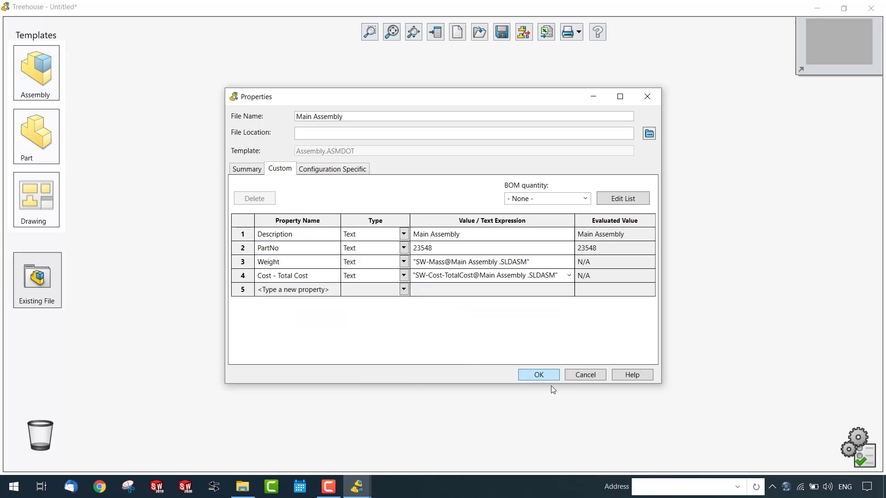
Accept the custom properties, then drop three Assembly templates onto Main Assembly as Assembly2, Assembly3, Assembly4
{"action": "left_click", "coordinate": [539, 374]}
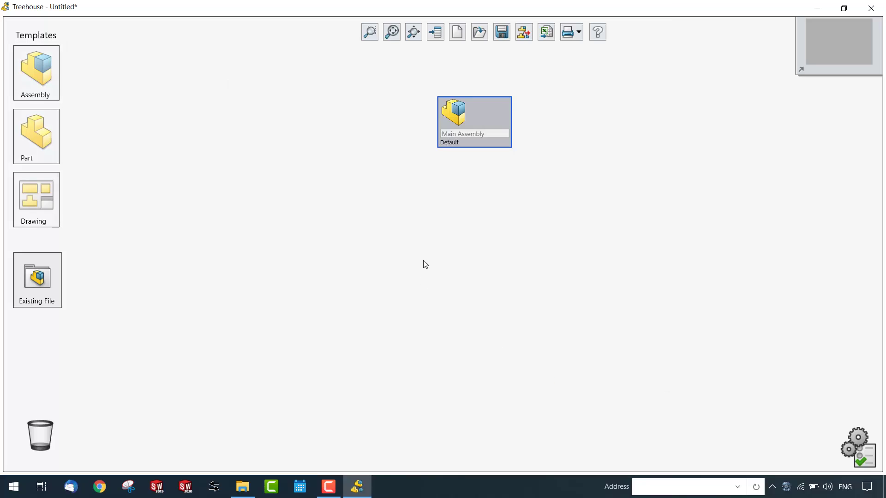
{"action": "mouse_move", "coordinate": [38, 80]}
{"action": "left_click_drag", "start_coordinate": [38, 80], "coordinate": [503, 124]}
{"action": "left_click_drag", "start_coordinate": [45, 79], "coordinate": [489, 138]}
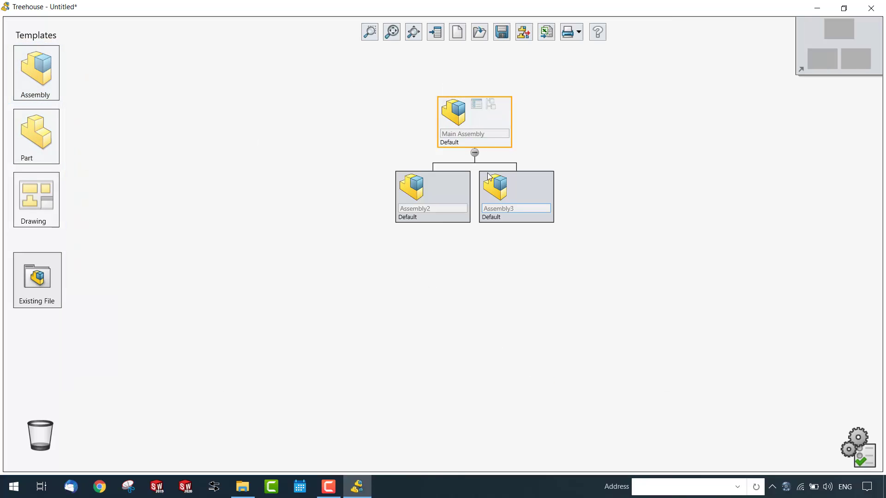
{"action": "mouse_move", "coordinate": [37, 82]}
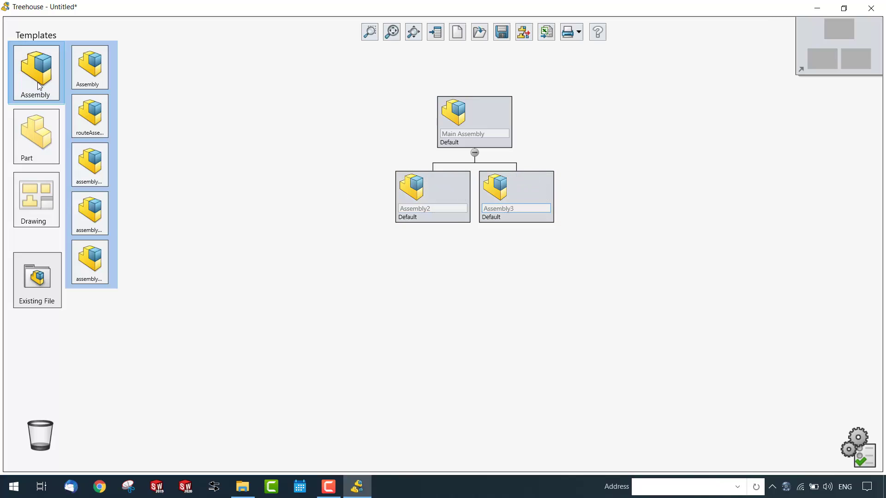
{"action": "left_click_drag", "start_coordinate": [90, 67], "coordinate": [450, 138]}
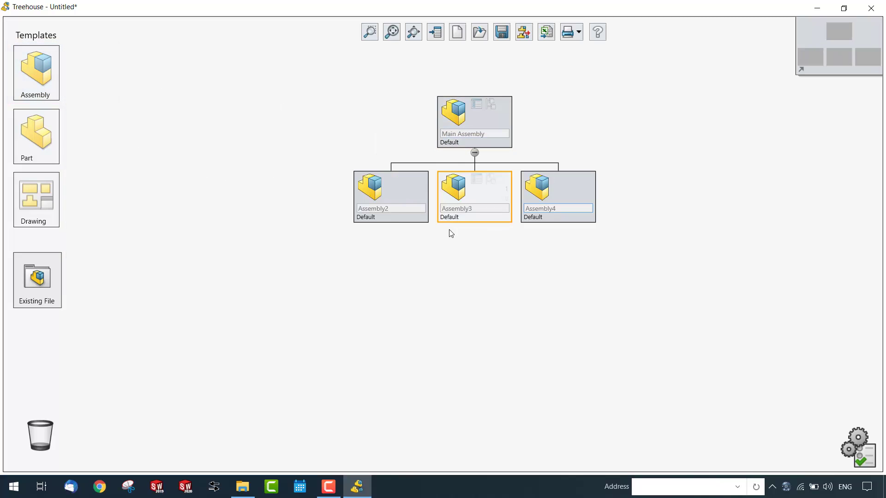
Rename Assembly2 to Sub Assembly 1 and Assembly3 to Sub Assembly 2
{"action": "left_click", "coordinate": [399, 209]}
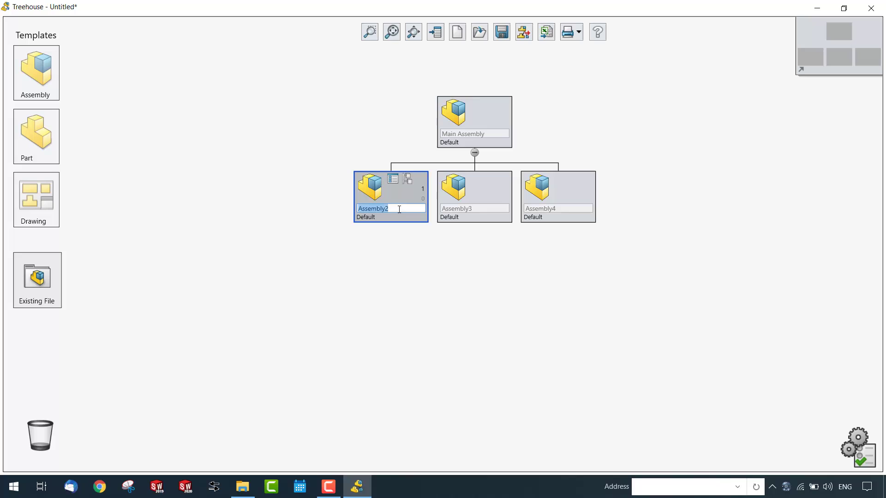
{"action": "type", "text": "Sub Assembly 1"}
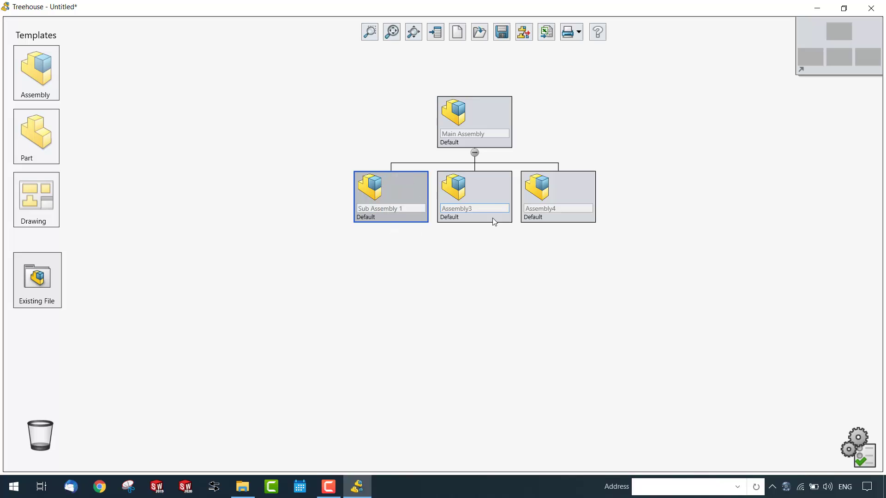
{"action": "left_click", "coordinate": [478, 207]}
{"action": "type", "text": "Sub Assembly 1"}
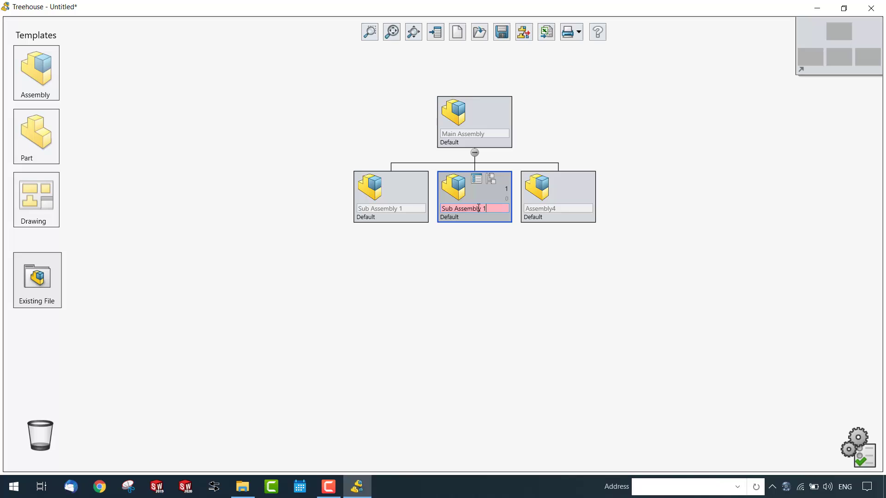
{"action": "key", "text": "BackSpace"}
{"action": "type", "text": "2"}
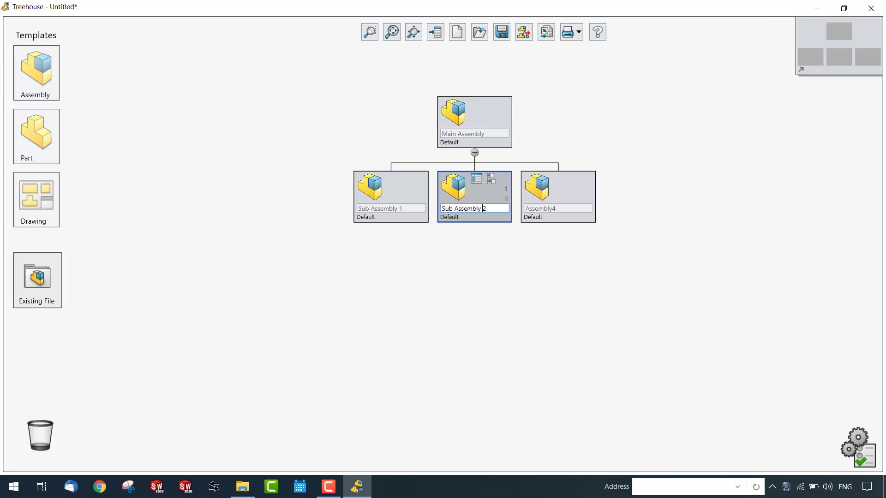
{"action": "left_click", "coordinate": [554, 206]}
Rename Assembly4 to Sub Assembly 3
{"action": "left_click", "coordinate": [553, 207]}
{"action": "type", "text": "Sub Assembly 1"}
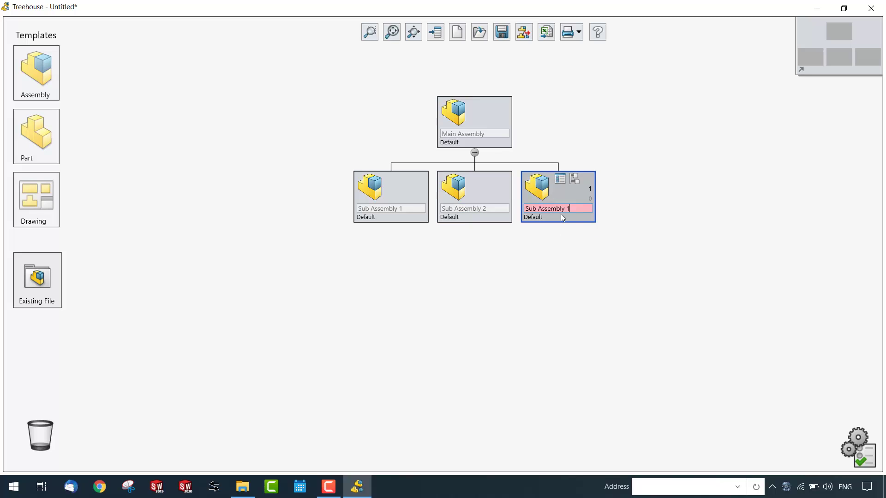
{"action": "key", "text": "BackSpace"}
{"action": "type", "text": "3"}
{"action": "left_click", "coordinate": [545, 272]}
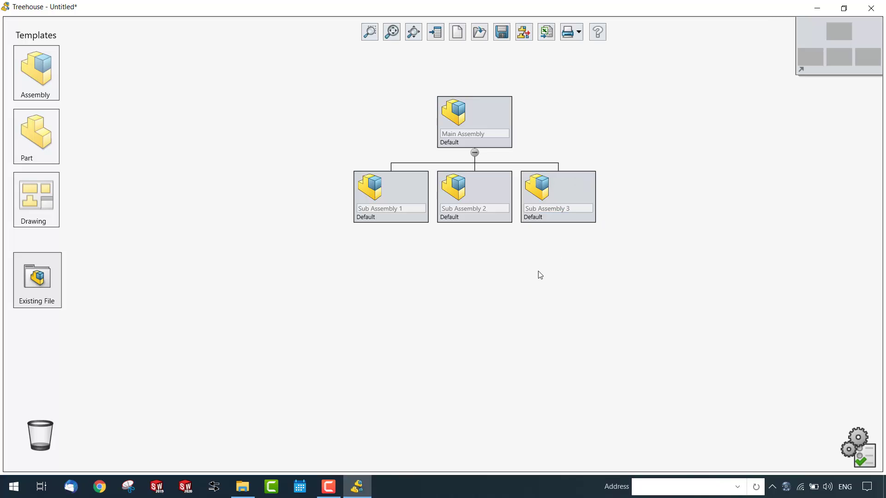
Drag Part templates in to place Part1 and Part2 under Sub Assembly 1, Part3 under Sub Assembly 2, and Part4 under Sub Assembly 3
{"action": "mouse_move", "coordinate": [67, 113]}
{"action": "left_click_drag", "start_coordinate": [67, 112], "coordinate": [395, 191]}
{"action": "mouse_move", "coordinate": [37, 133]}
{"action": "left_click_drag", "start_coordinate": [68, 113], "coordinate": [374, 204]}
{"action": "left_click_drag", "start_coordinate": [40, 137], "coordinate": [492, 194]}
{"action": "left_click_drag", "start_coordinate": [76, 151], "coordinate": [608, 204]}
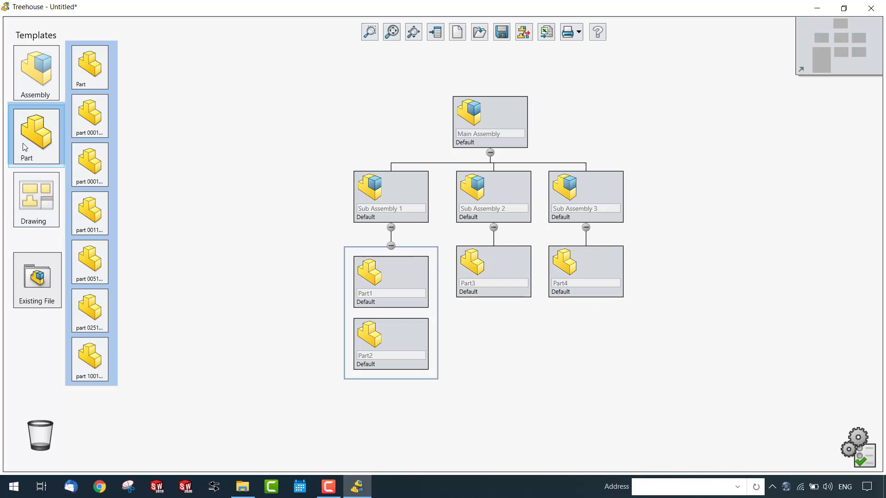
Drag the Drawing template onto Part2, Sub Assembly 1, Main Assembly and Part4
{"action": "mouse_move", "coordinate": [37, 209]}
{"action": "left_mouse_down"}
{"action": "mouse_move", "coordinate": [309, 355]}
{"action": "mouse_move", "coordinate": [374, 365]}
{"action": "left_mouse_up"}
{"action": "mouse_move", "coordinate": [37, 203]}
{"action": "left_mouse_down"}
{"action": "mouse_move", "coordinate": [288, 223]}
{"action": "mouse_move", "coordinate": [372, 205]}
{"action": "left_mouse_up"}
{"action": "mouse_move", "coordinate": [37, 201]}
{"action": "left_mouse_down"}
{"action": "mouse_move", "coordinate": [440, 163]}
{"action": "mouse_move", "coordinate": [489, 125]}
{"action": "left_mouse_up"}
{"action": "mouse_move", "coordinate": [55, 215]}
{"action": "left_mouse_down"}
{"action": "mouse_move", "coordinate": [346, 281]}
{"action": "mouse_move", "coordinate": [639, 283]}
{"action": "mouse_move", "coordinate": [613, 277]}
{"action": "left_mouse_up"}
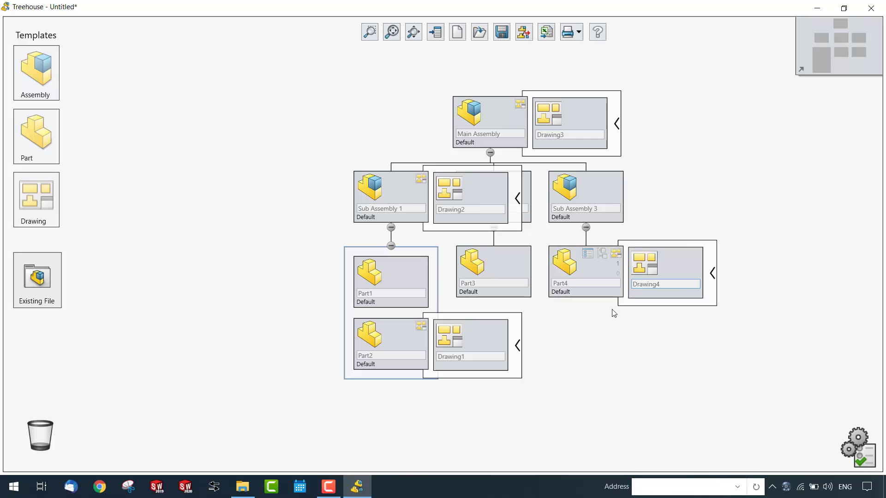
Collapse the Drawing1 to Drawing4 flyouts so the drawing nodes are tucked away
{"action": "left_click", "coordinate": [518, 199]}
{"action": "left_click", "coordinate": [618, 127]}
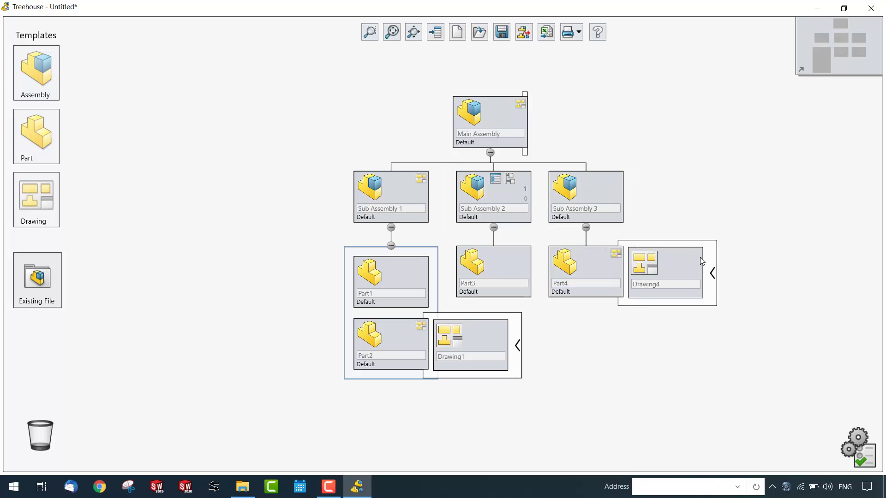
{"action": "left_click", "coordinate": [715, 272]}
{"action": "left_click", "coordinate": [518, 345]}
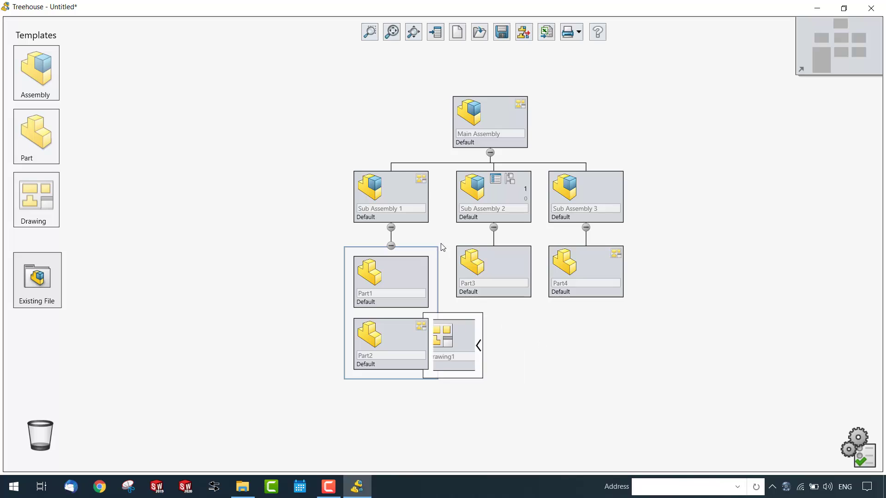
{"action": "scroll", "coordinate": [602, 263], "scroll_direction": "up", "scroll_amount": 1}
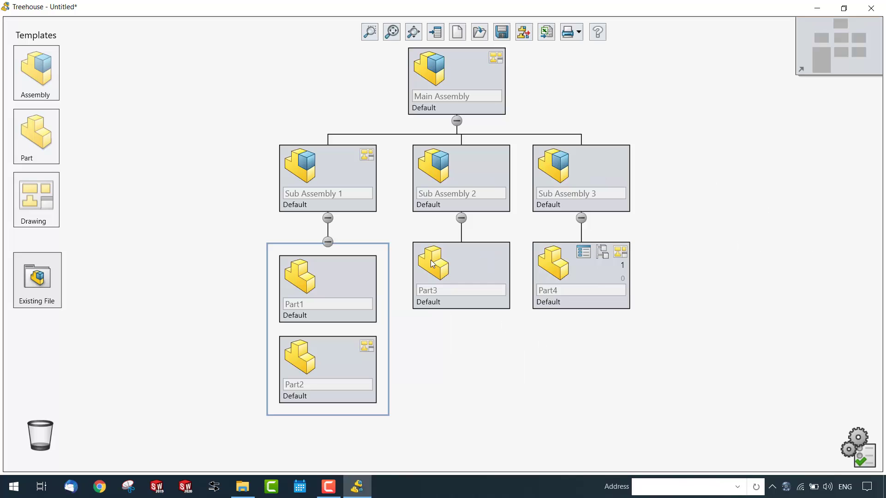
Try exporting to SOLIDWORKS Documents and dismiss the missing destination folder warning
{"action": "left_click", "coordinate": [439, 203]}
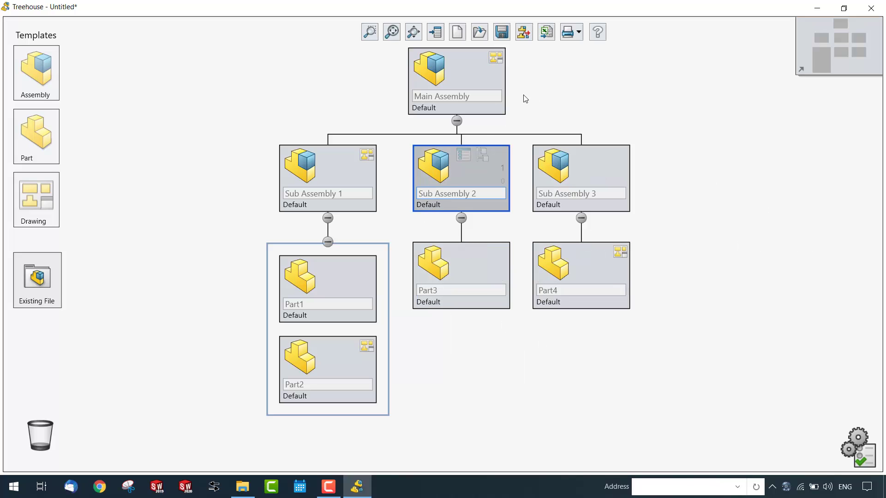
{"action": "left_click", "coordinate": [524, 32]}
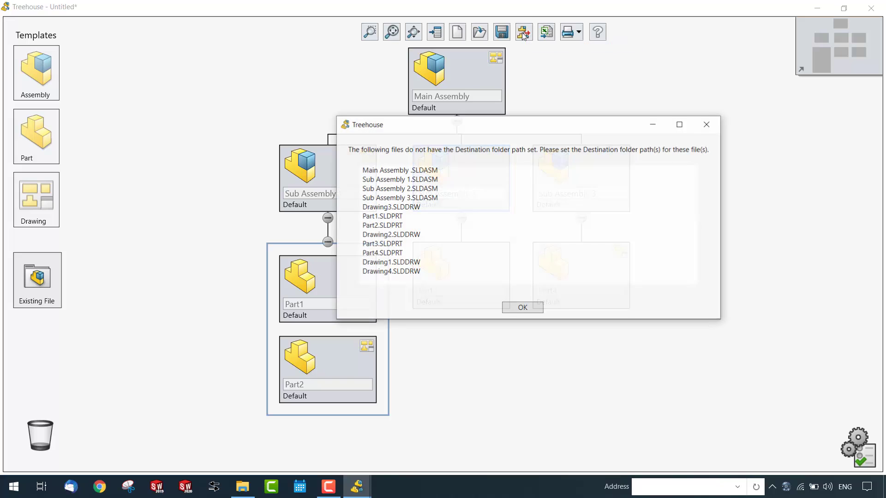
{"action": "left_click", "coordinate": [523, 308]}
Set Desktop\Treehouse as the default destination, then re-export, overwriting the existing files
{"action": "left_click", "coordinate": [441, 34]}
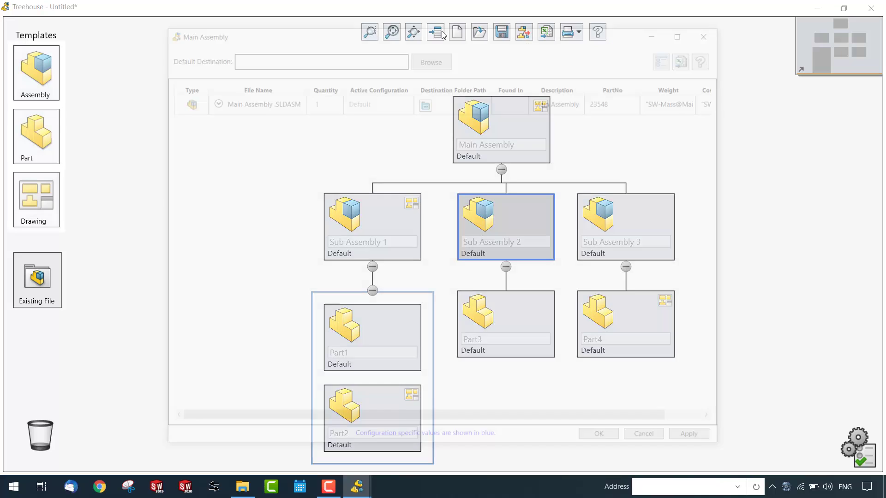
{"action": "left_click", "coordinate": [438, 62]}
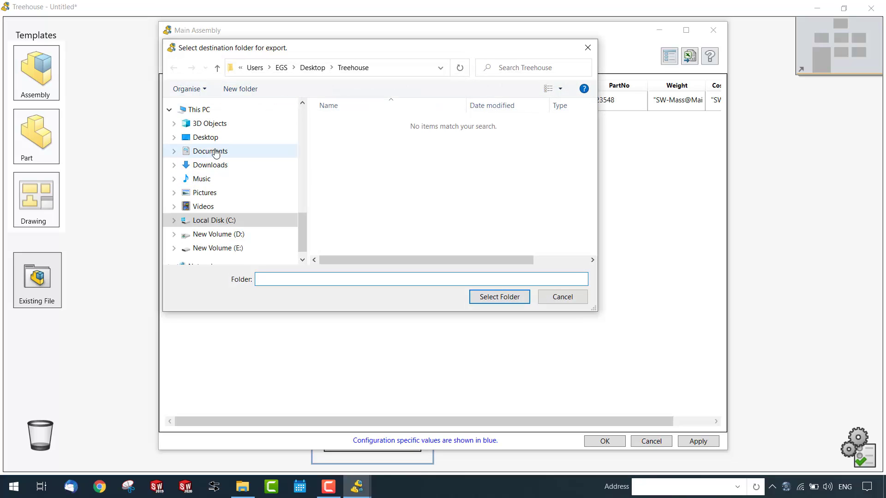
{"action": "left_click", "coordinate": [205, 137]}
{"action": "double_click", "coordinate": [364, 232]}
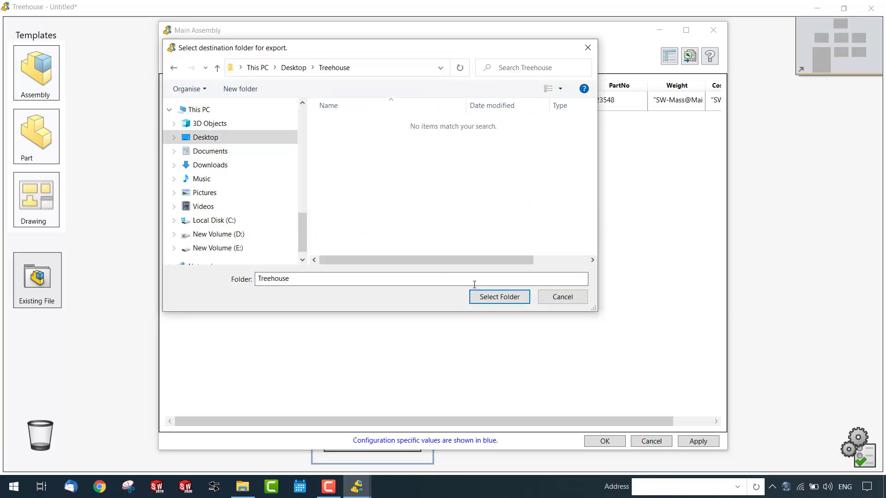
{"action": "left_click", "coordinate": [485, 300]}
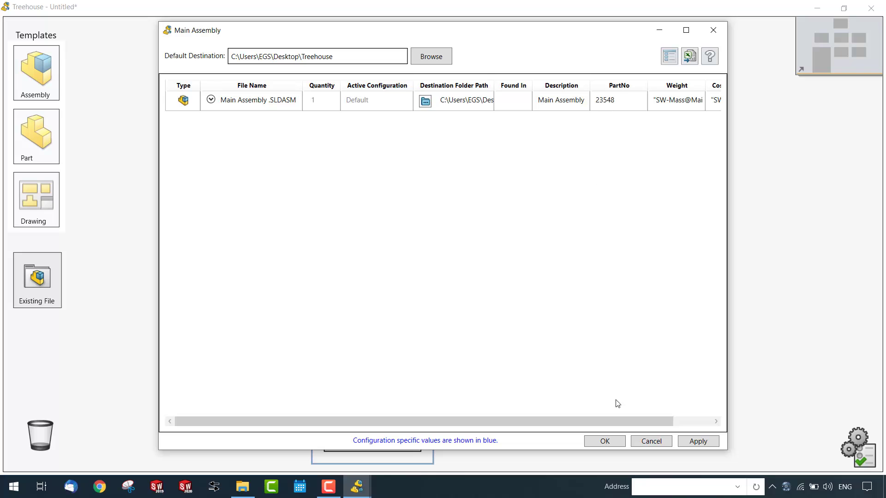
{"action": "left_click", "coordinate": [604, 441]}
{"action": "left_click", "coordinate": [524, 33]}
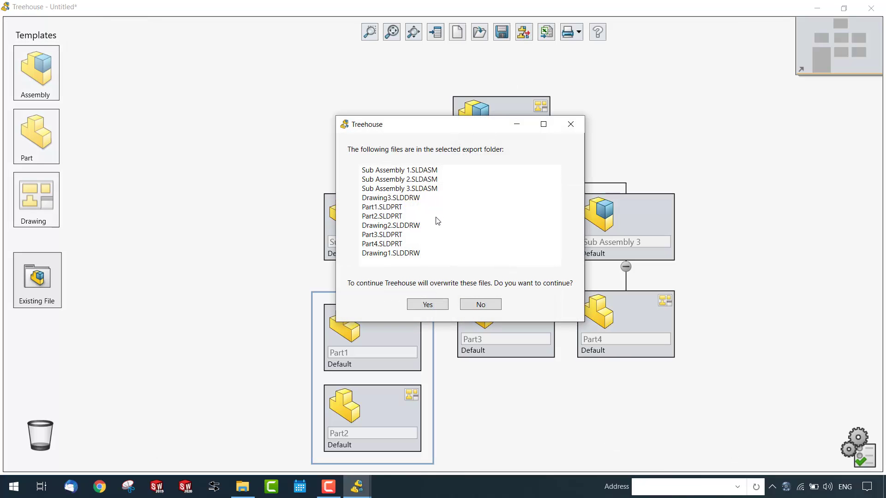
{"action": "left_click", "coordinate": [438, 307]}
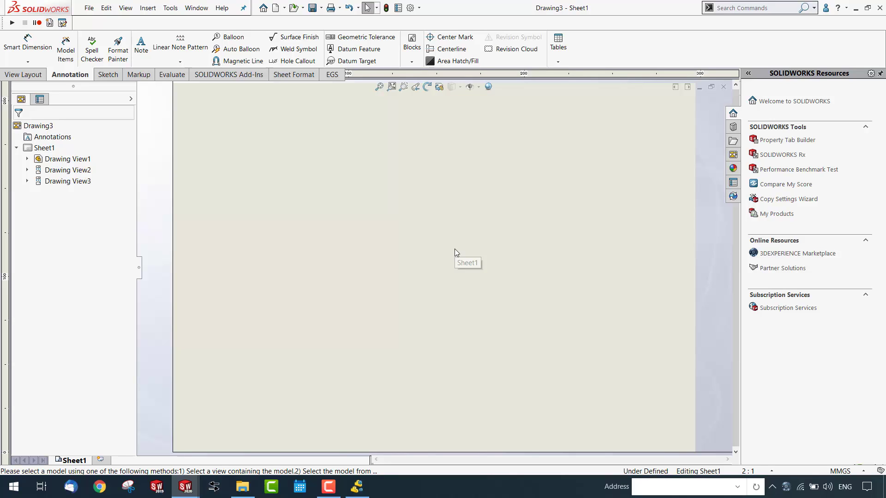
Once SOLIDWORKS finishes creating Drawing3 and the other documents, minimize it to reveal Treehouse
{"action": "left_click", "coordinate": [857, 12]}
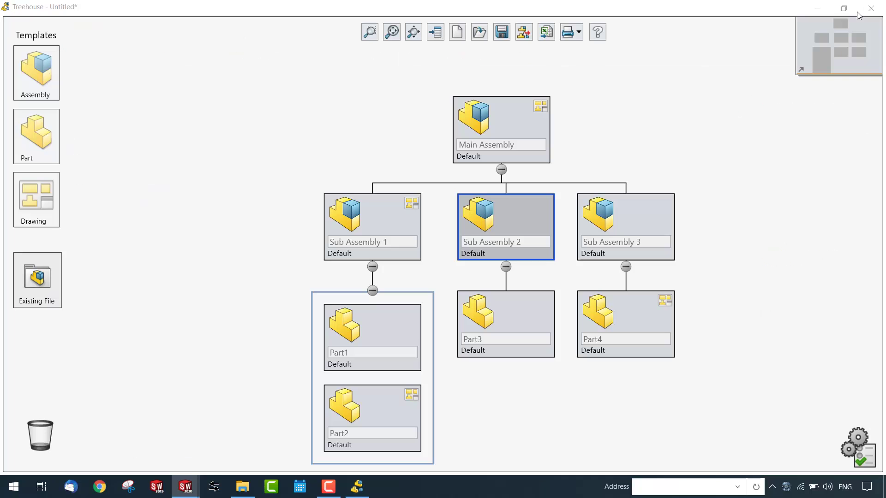
Check in File Explorer that Desktop\Treehouse holds the 13 exported files, then switch back to Treehouse
{"action": "left_click", "coordinate": [243, 487]}
{"action": "left_click", "coordinate": [44, 308]}
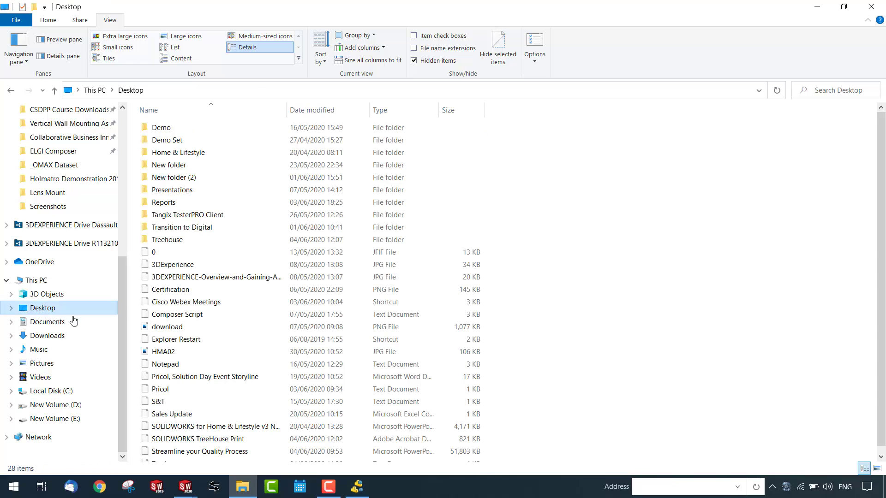
{"action": "double_click", "coordinate": [166, 240]}
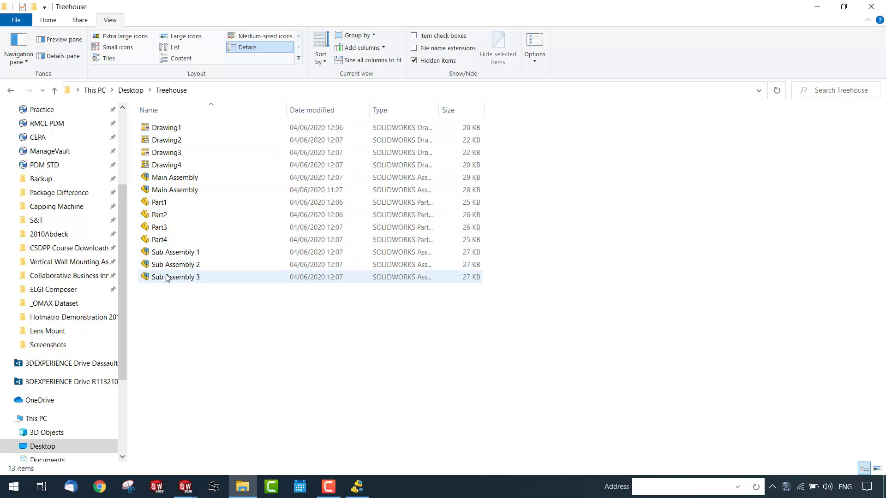
{"action": "left_click", "coordinate": [358, 487]}
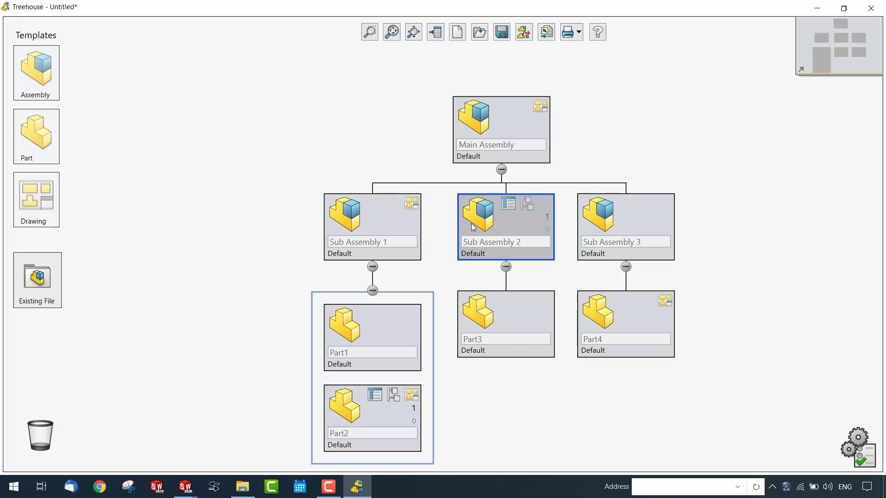
Print the displayed tree via PDFCreator, replacing SOLIDWORKS TreeHouse Print.pdf on the Desktop, then close the PDF
{"action": "left_click", "coordinate": [580, 37]}
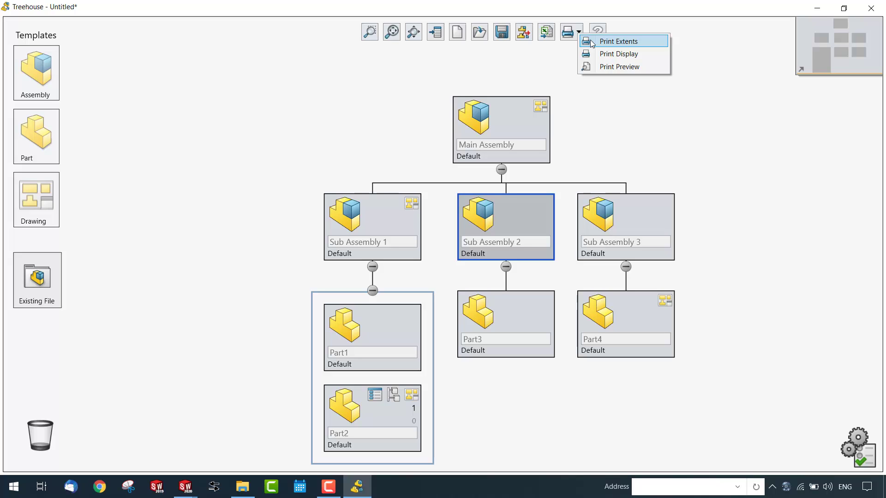
{"action": "left_click", "coordinate": [602, 55]}
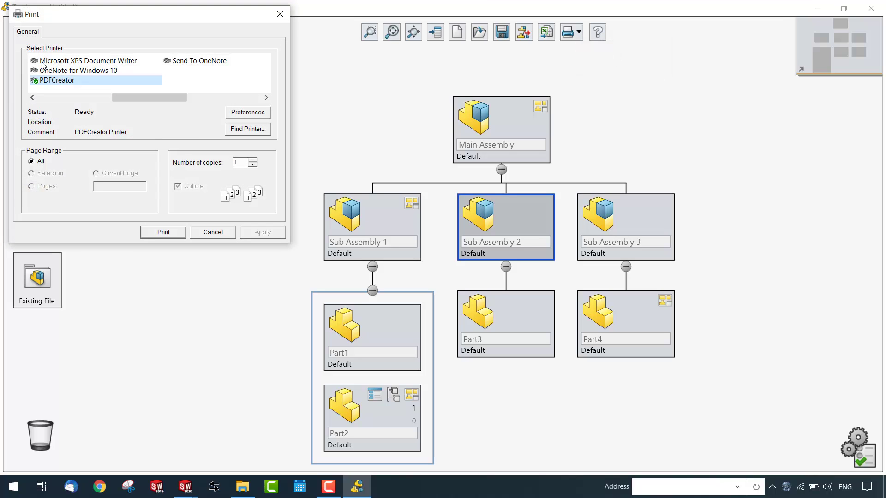
{"action": "left_click", "coordinate": [164, 232]}
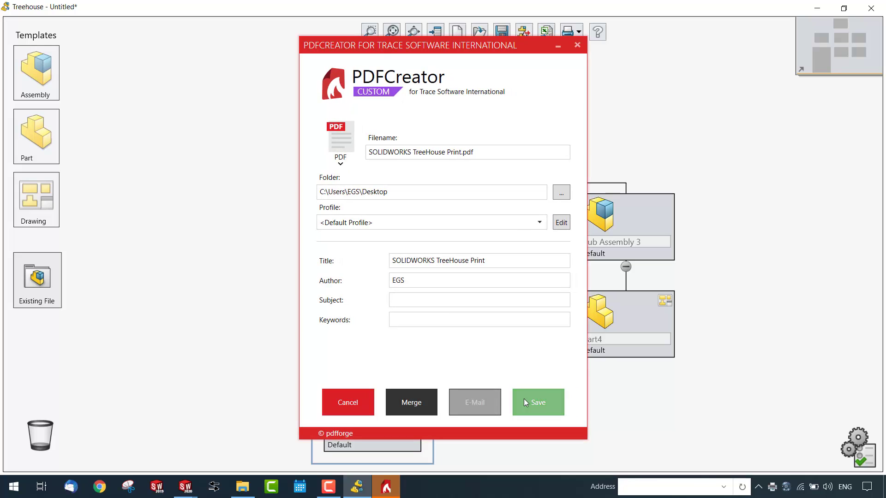
{"action": "left_click", "coordinate": [524, 403]}
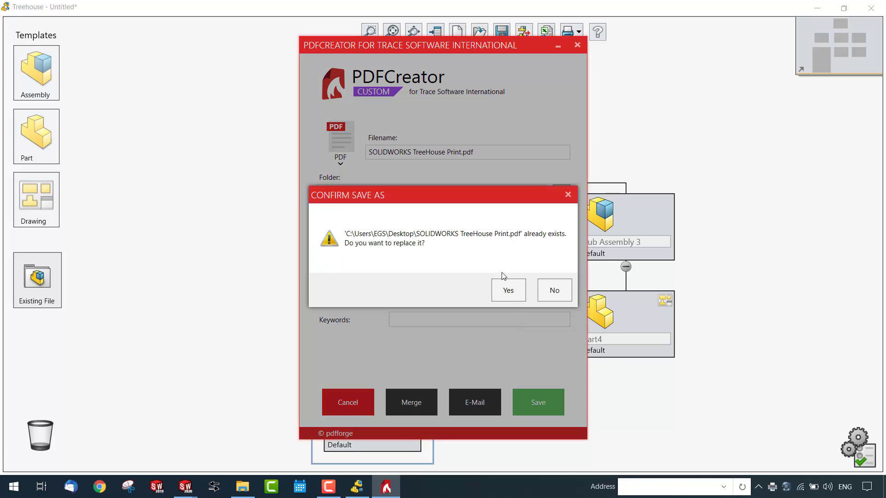
{"action": "left_click", "coordinate": [508, 292]}
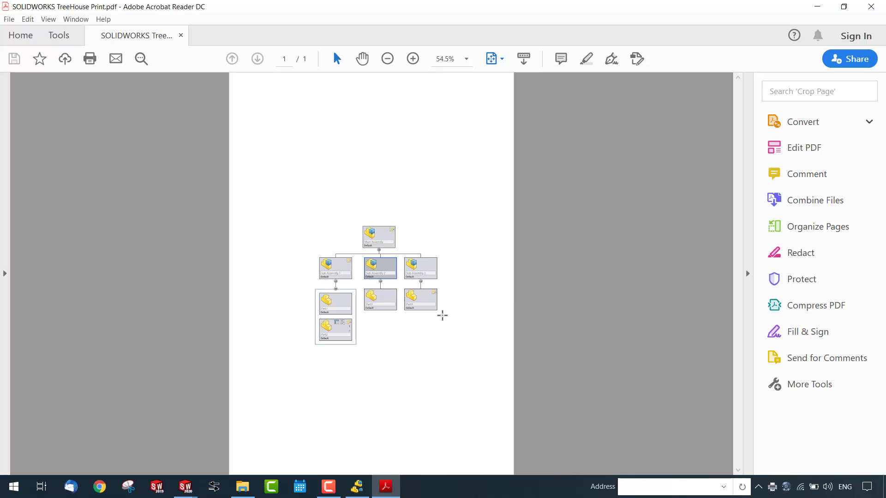
{"action": "scroll", "coordinate": [390, 323], "scroll_direction": "up", "scroll_amount": 6, "text": "ctrl"}
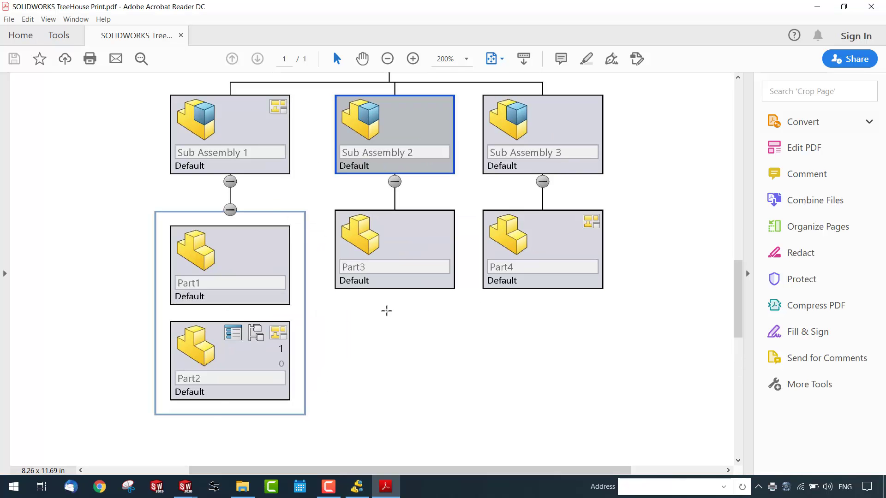
{"action": "scroll", "coordinate": [388, 284], "scroll_direction": "down", "scroll_amount": 2, "text": "ctrl"}
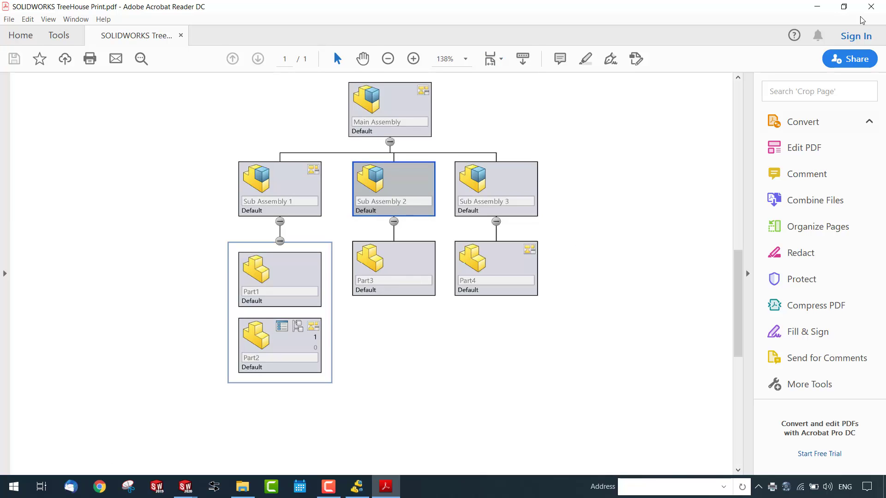
{"action": "left_click", "coordinate": [871, 7]}
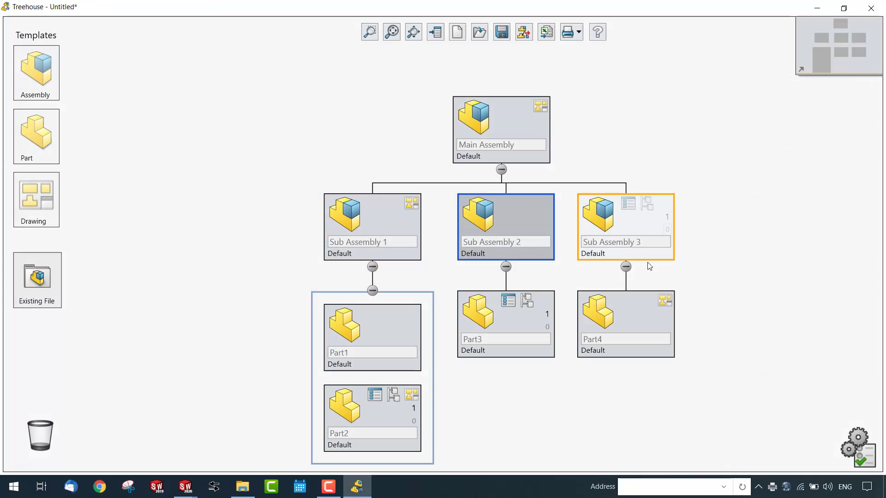